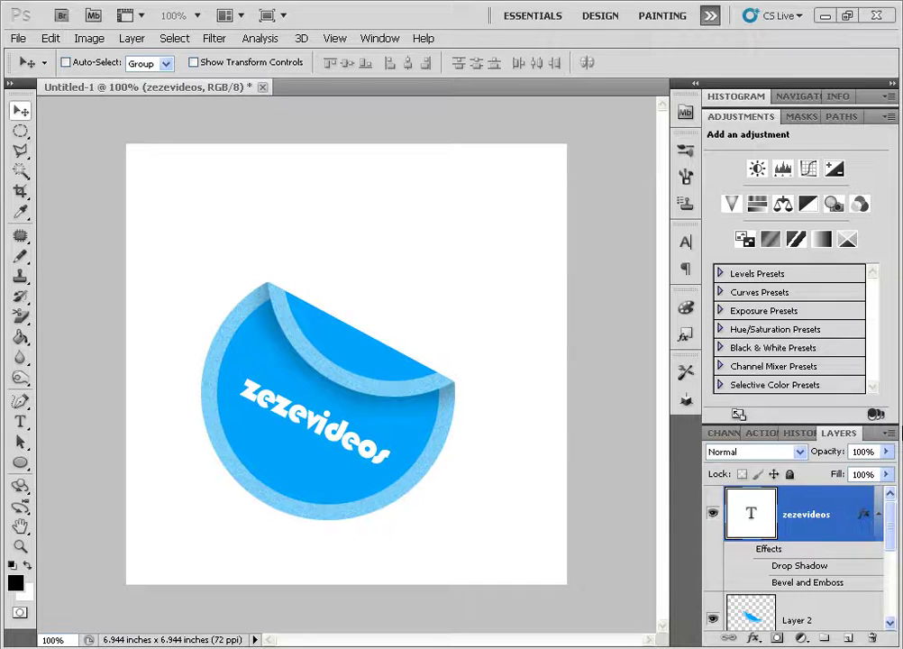
# Step: Create a new 500×500 px document and add an empty Layer 1 above the background
pyautogui.click(17, 39)
pyautogui.click(34, 59)
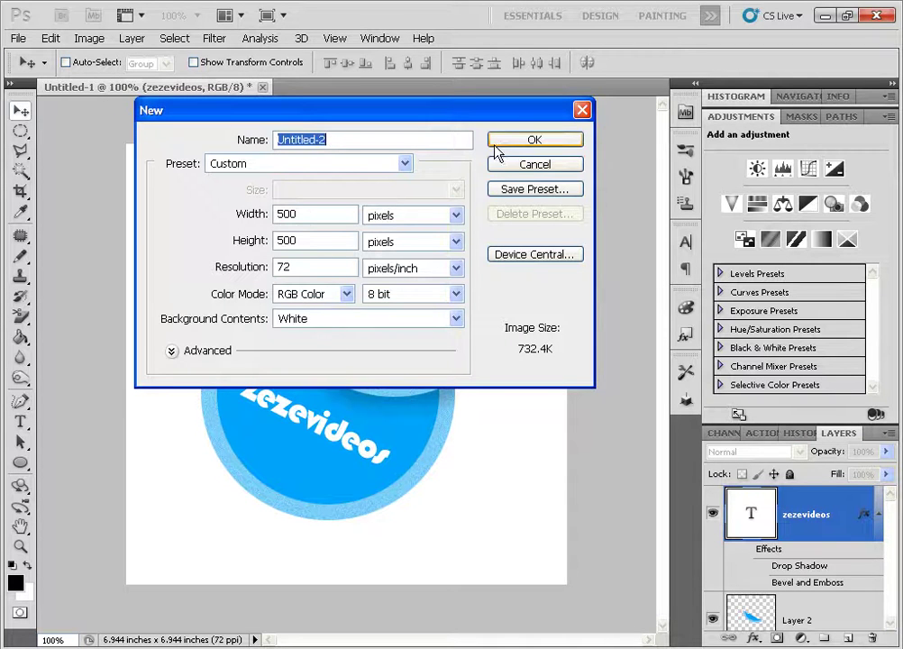
pyautogui.click(525, 144)
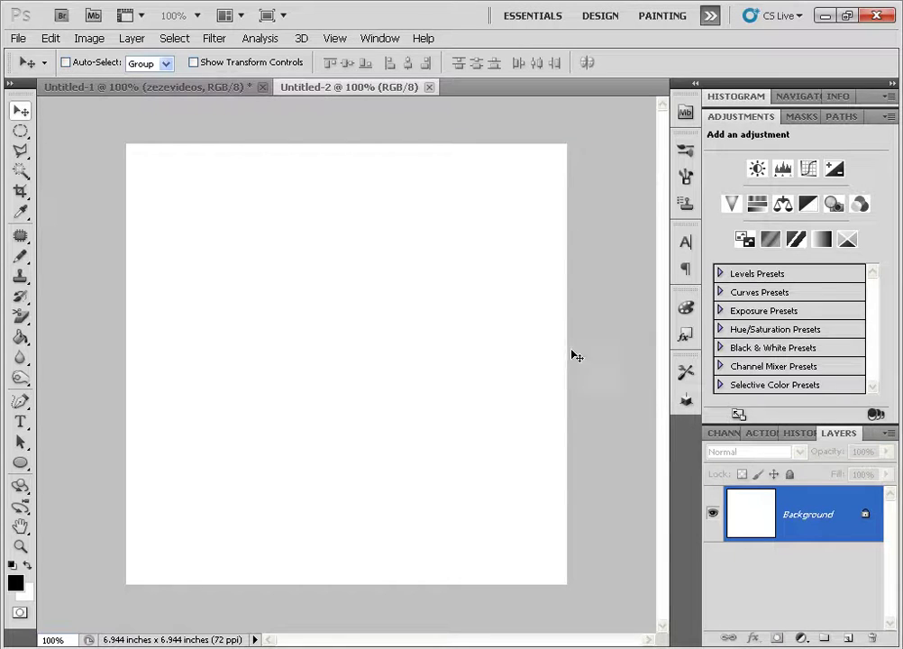
pyautogui.click(849, 638)
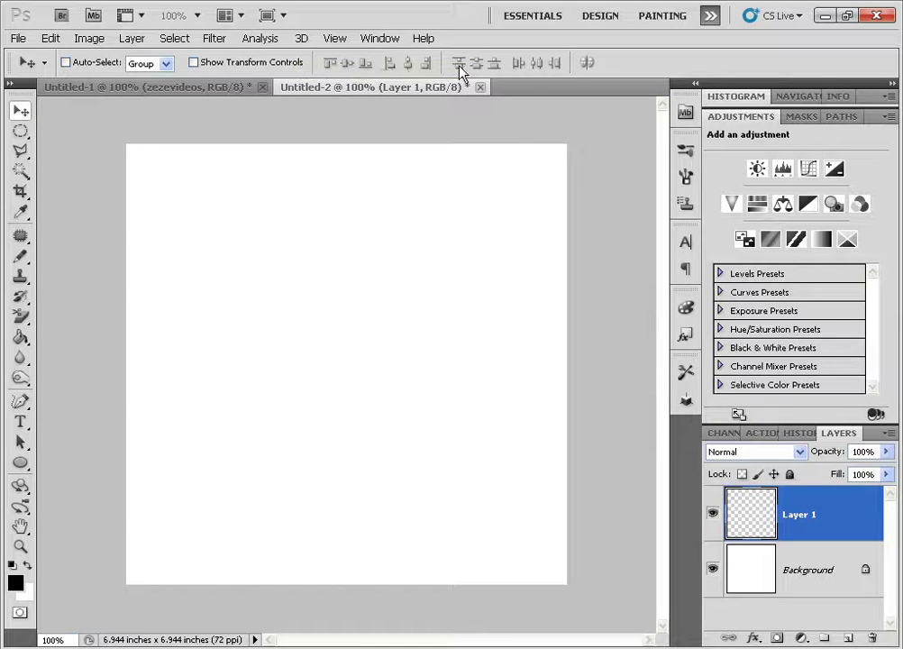
# Step: Show the grid over the canvas from the View menu
pyautogui.click(337, 37)
pyautogui.moveTo(417, 278)
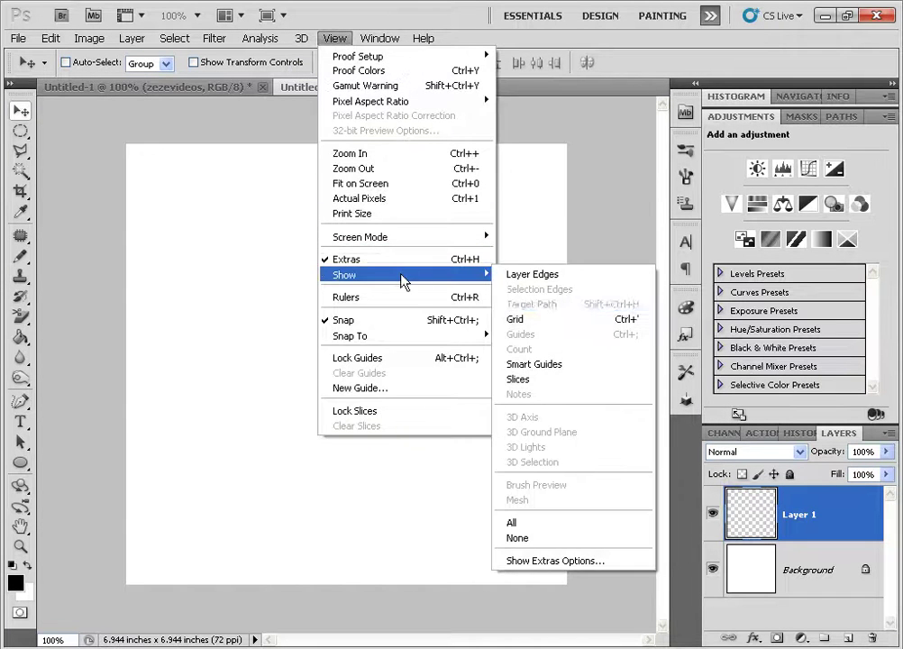
pyautogui.click(517, 318)
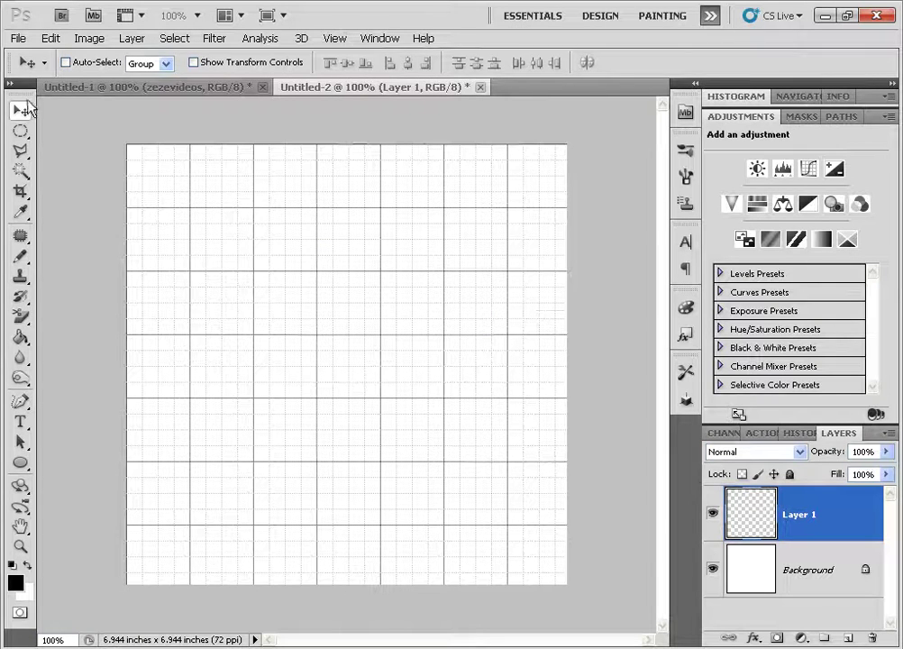
# Step: With the Elliptical Marquee Tool, draw a circle centred on the canvas
pyautogui.click(20, 131)
pyautogui.rightClick(20, 131)
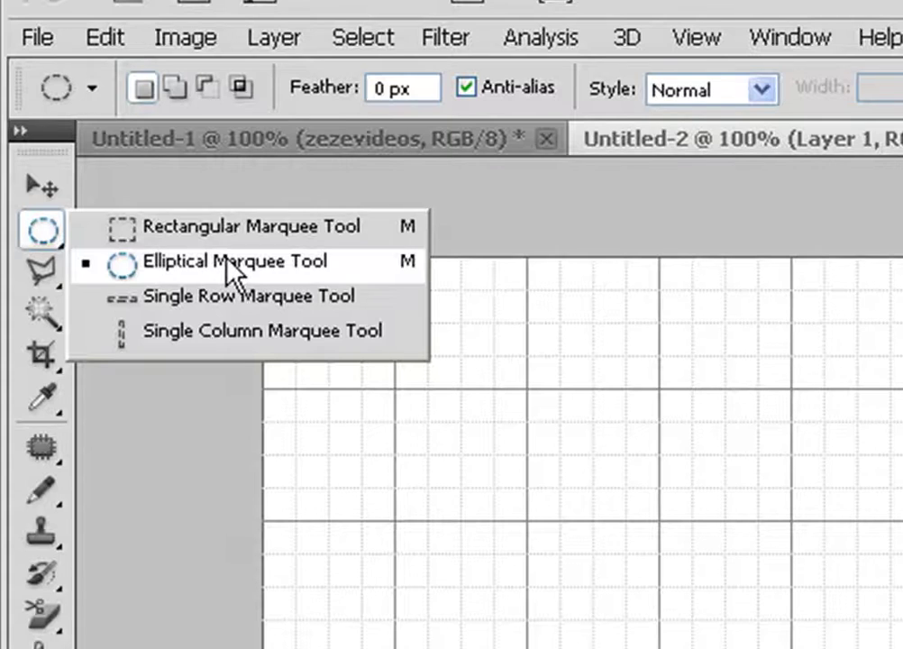
pyautogui.click(112, 148)
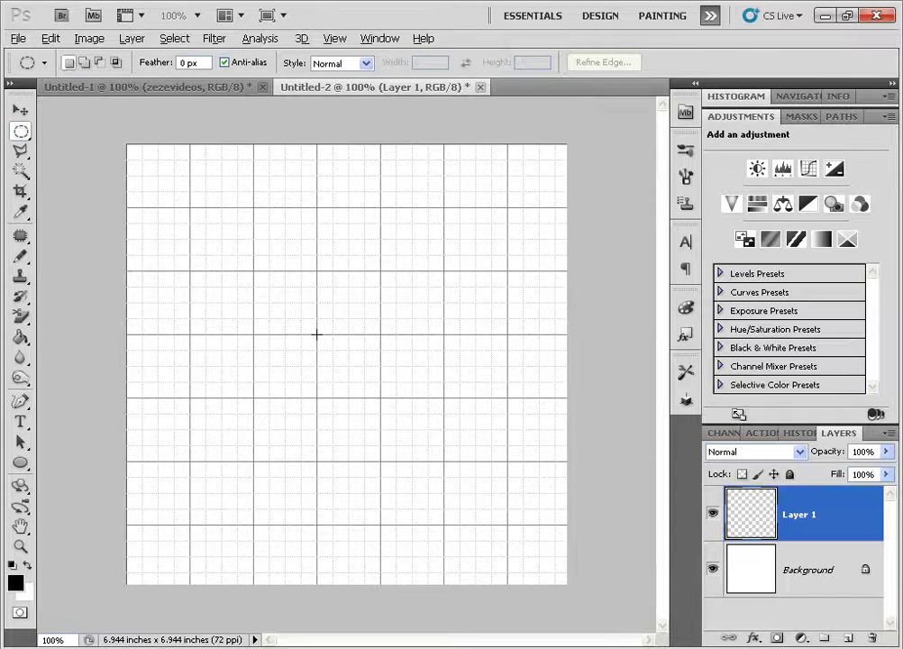
pyautogui.moveTo(317, 339); pyautogui.dragTo(611, 457)
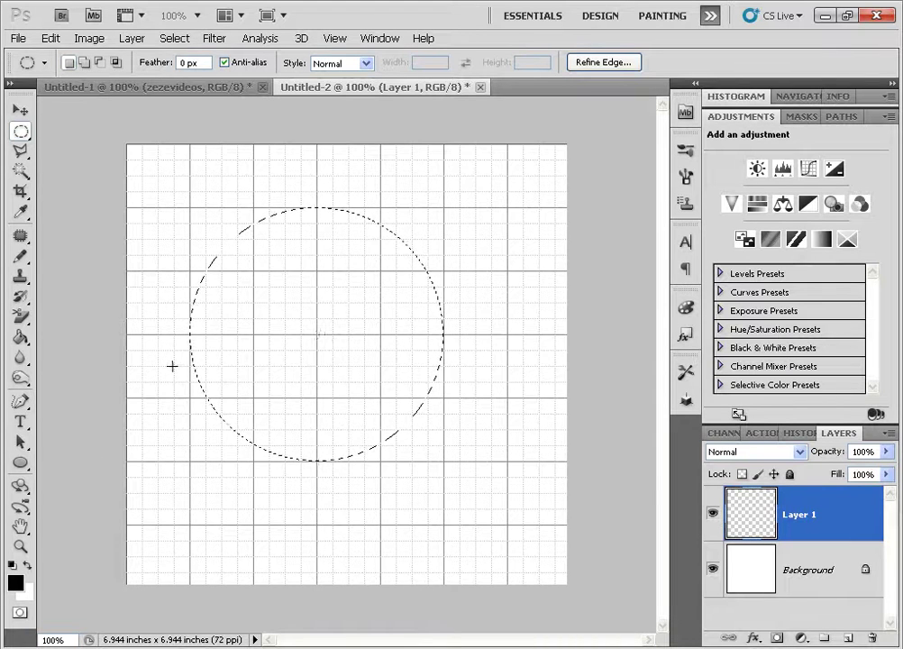
# Step: Paint Bucket fill the circle on Layer 1 with #75c8f7 light blue, then deselect
pyautogui.press('g')
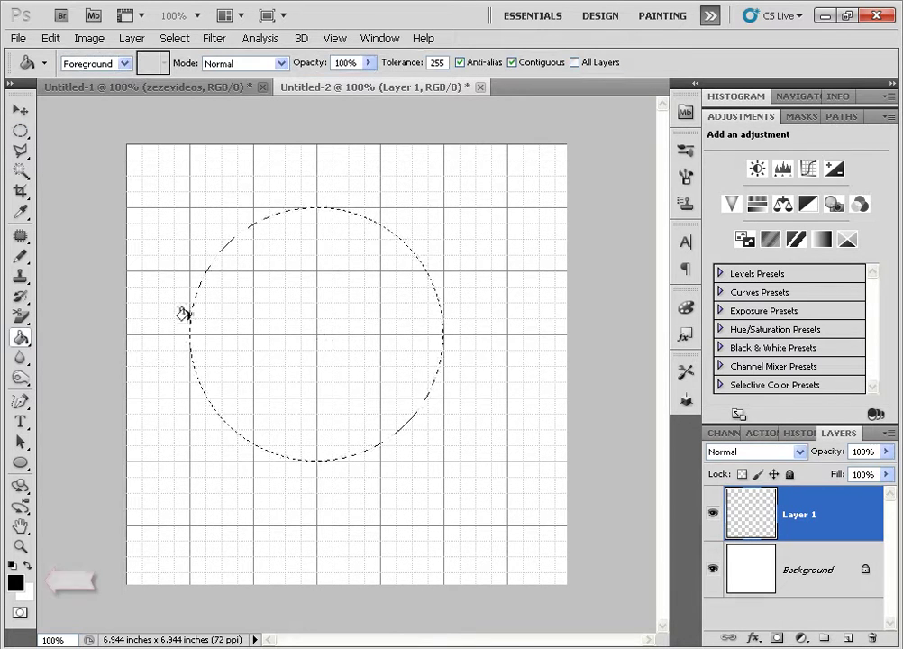
pyautogui.click(16, 583)
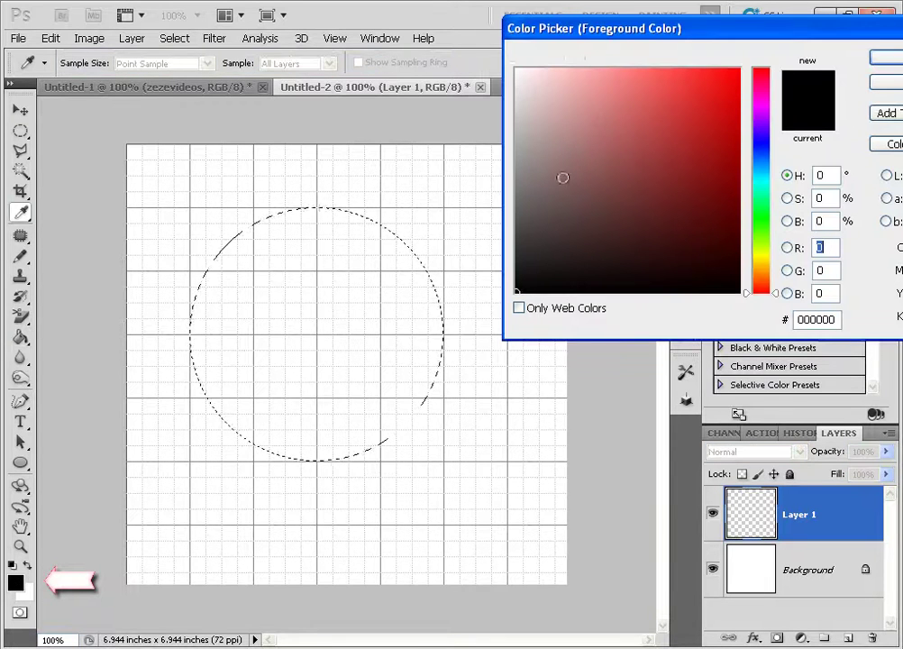
pyautogui.moveTo(769, 176); pyautogui.dragTo(768, 175)
pyautogui.moveTo(623, 77)
pyautogui.mouseDown()
pyautogui.moveTo(615, 74)
pyautogui.moveTo(633, 75)
pyautogui.mouseUp()
pyautogui.click(770, 169)
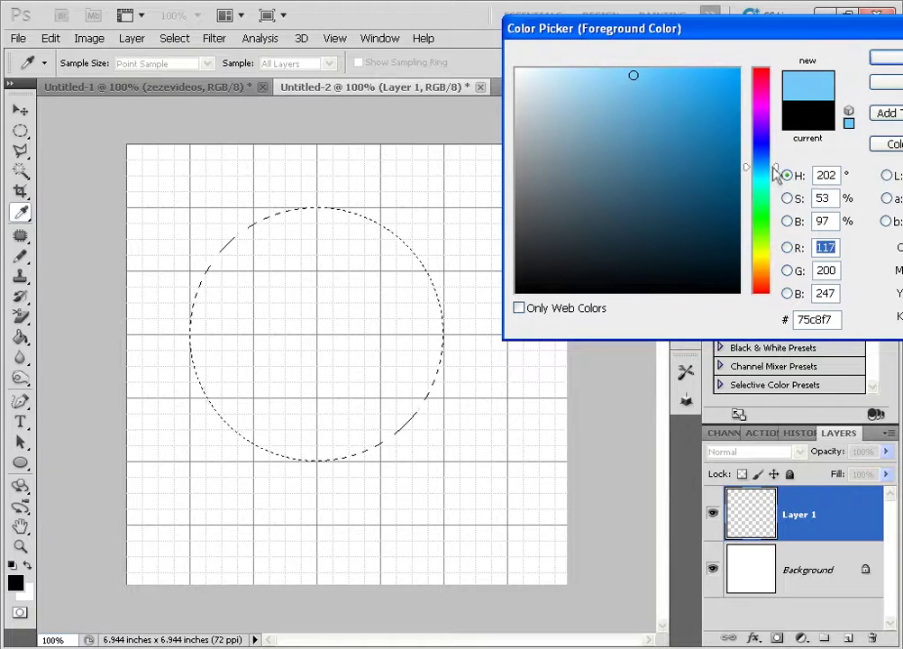
pyautogui.click(886, 57)
pyautogui.press('g')
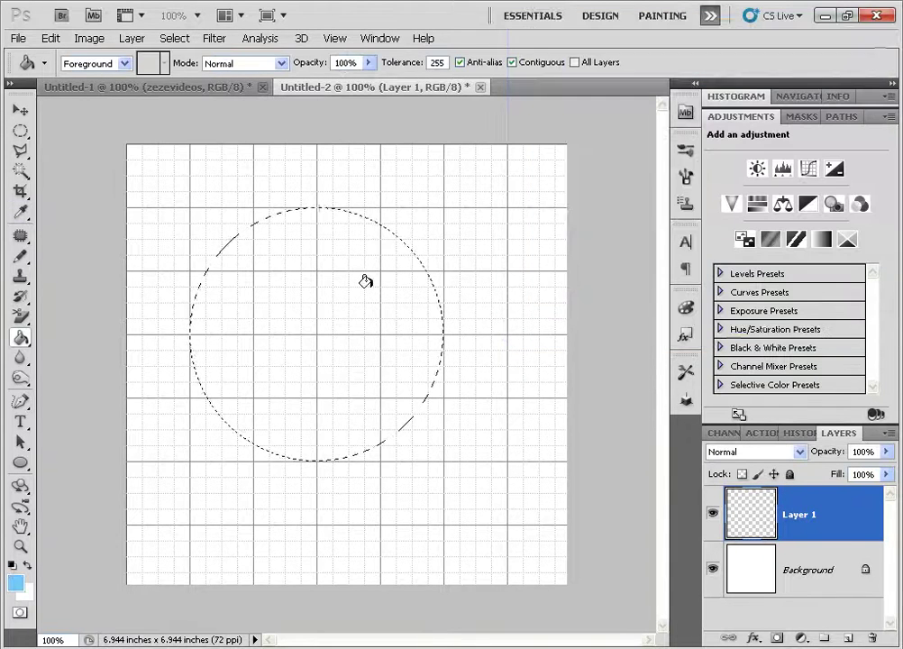
pyautogui.click(336, 297)
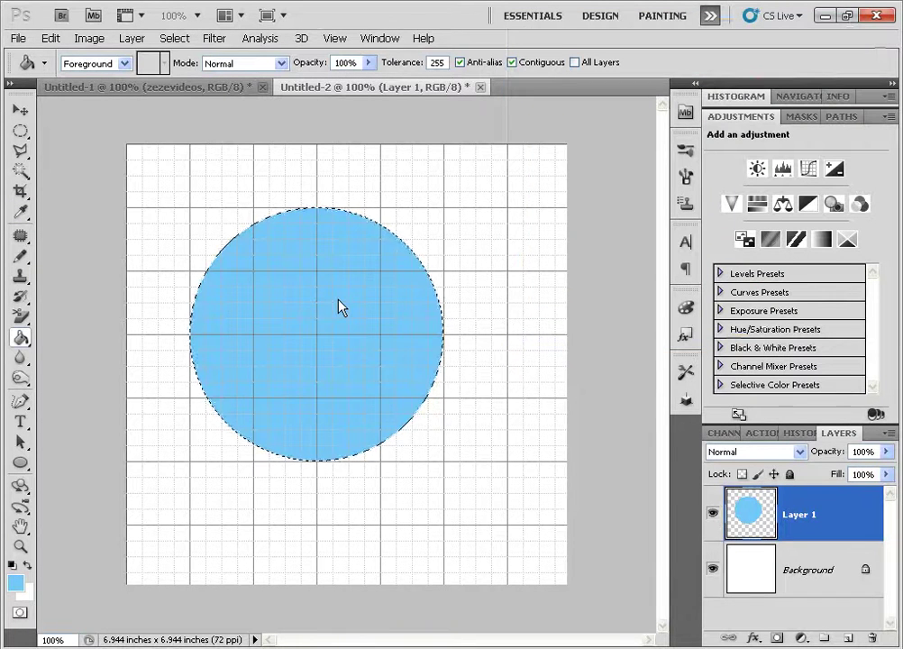
pyautogui.hotkey('ctrl', 'd')
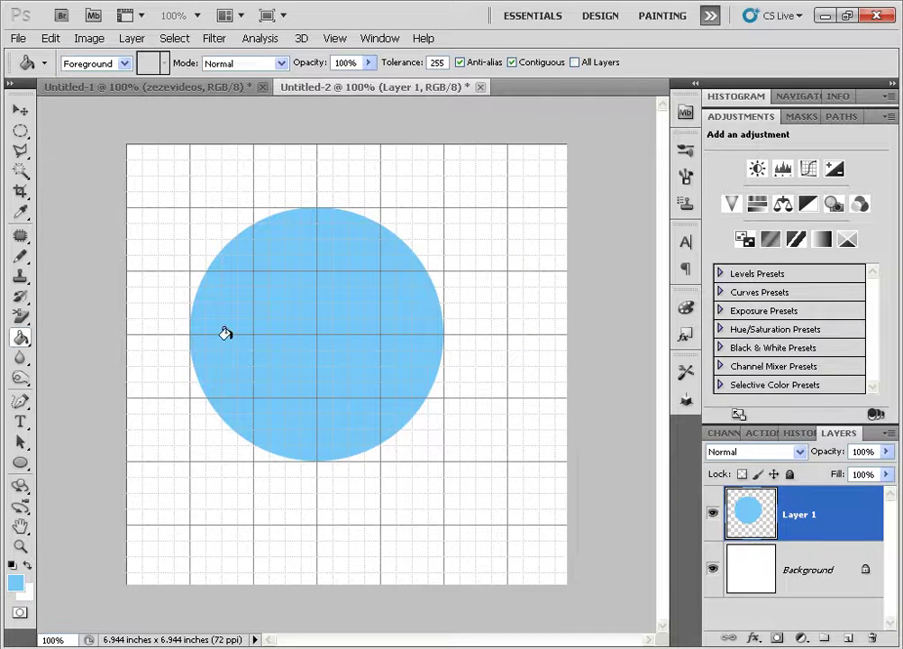
# Step: Add a new Layer 2 and pick the Elliptical Marquee for a smaller inner circle
pyautogui.click(848, 639)
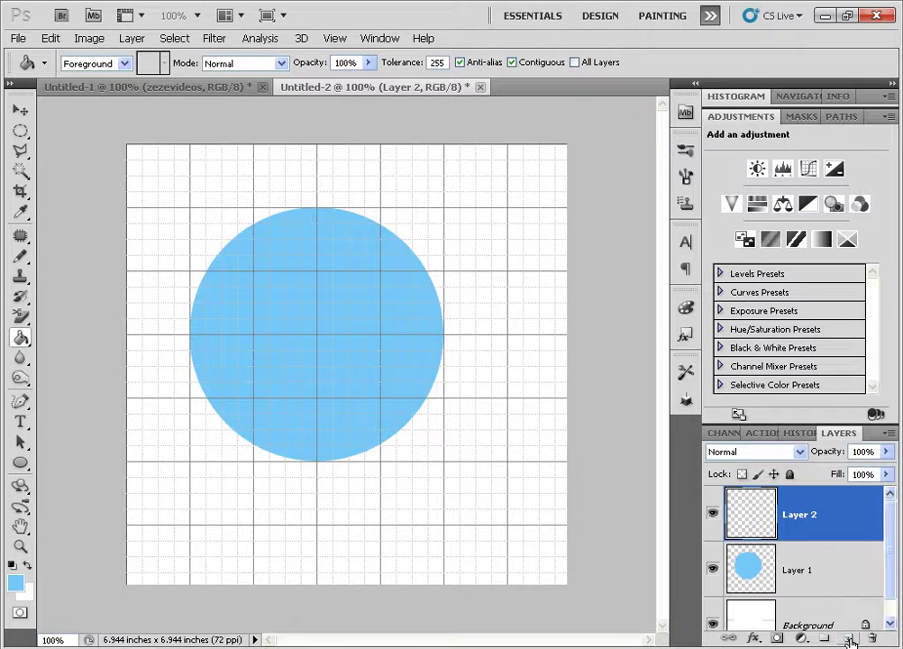
pyautogui.click(20, 132)
pyautogui.rightClick(19, 131)
pyautogui.click(41, 147)
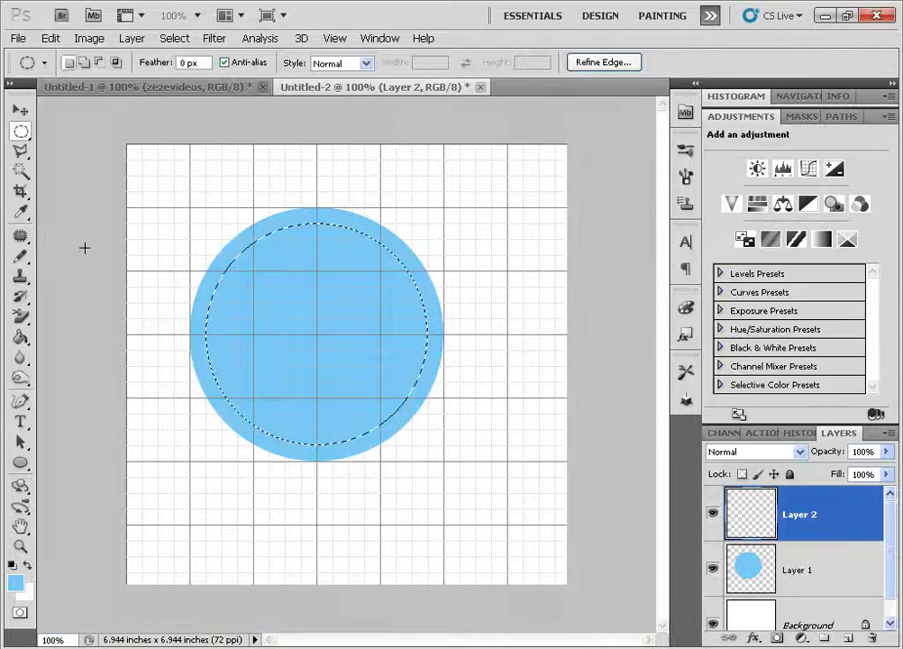
# Step: Fill the inner circle with bright blue #0399ef, deselect, and reselect Layer 1
pyautogui.press('g')
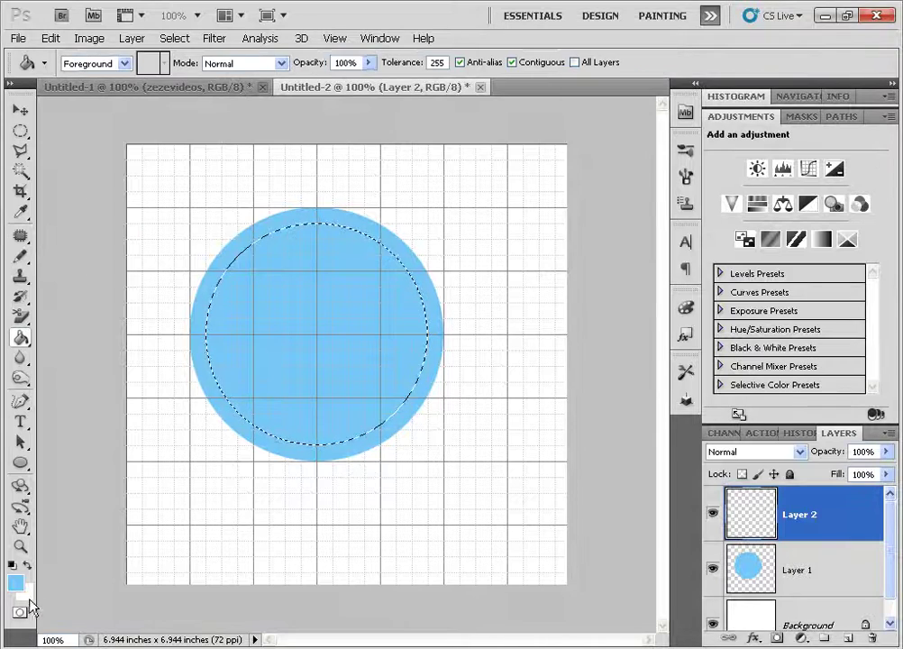
pyautogui.click(18, 580)
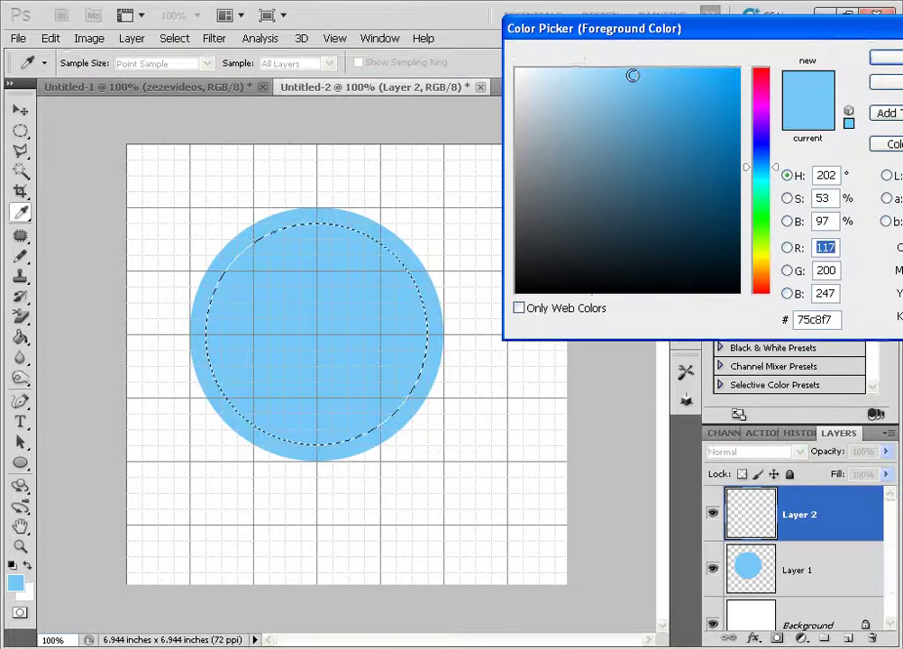
pyautogui.moveTo(633, 75)
pyautogui.mouseDown()
pyautogui.moveTo(734, 74)
pyautogui.moveTo(739, 84)
pyautogui.mouseUp()
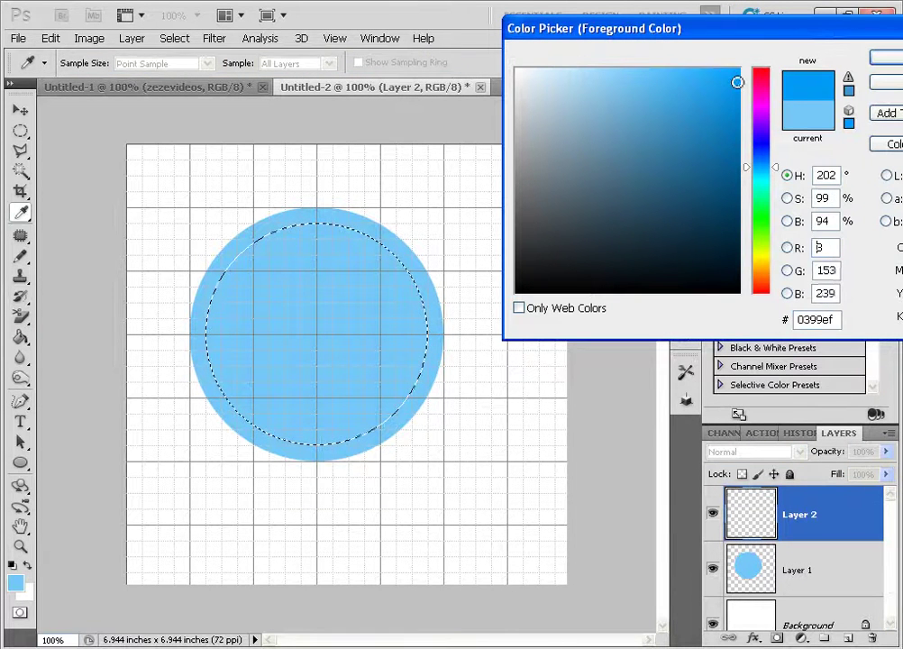
pyautogui.click(888, 57)
pyautogui.click(306, 308)
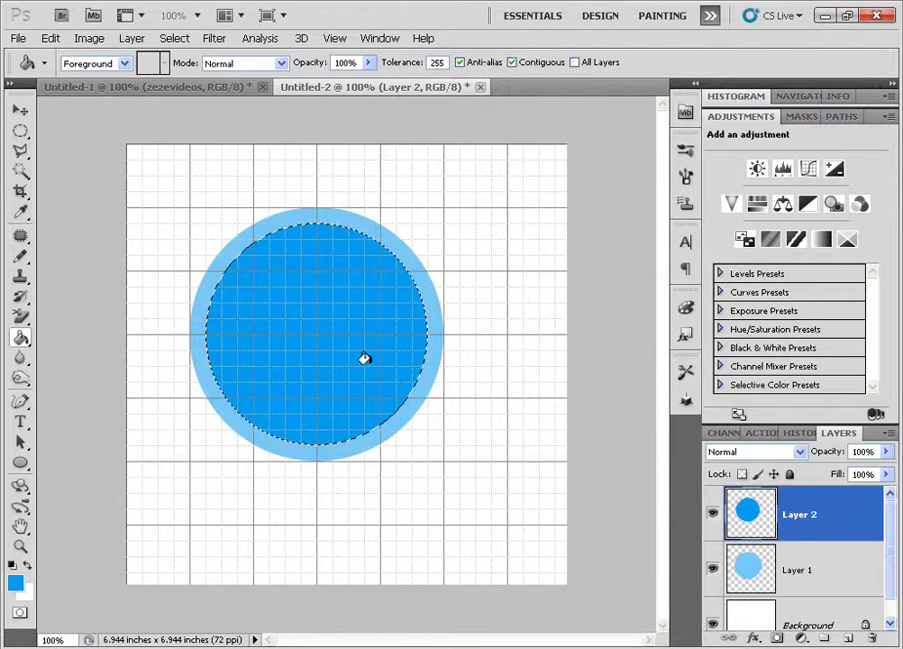
pyautogui.hotkey('ctrl', 'd')
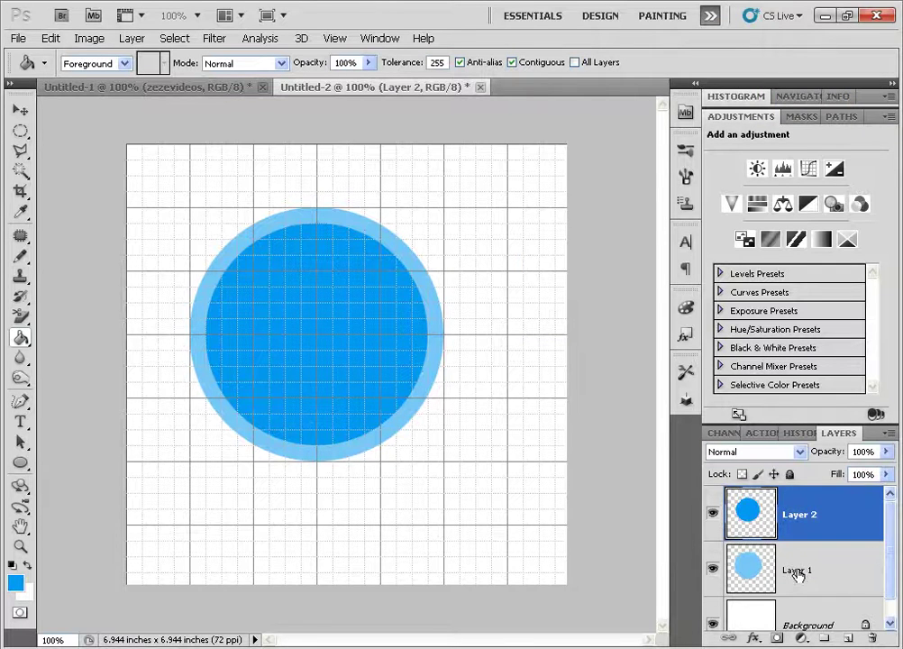
pyautogui.click(759, 581)
# Step: Apply Add Noise to Layer 1's rim: 7.16%, Gaussian, Monochromatic
pyautogui.click(798, 515)
pyautogui.click(745, 565)
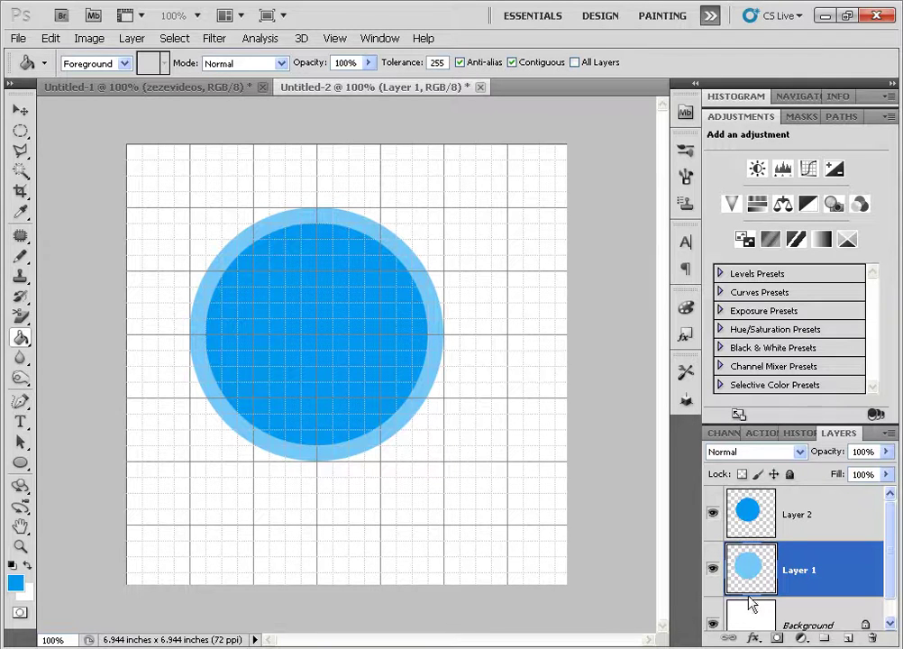
pyautogui.click(746, 509)
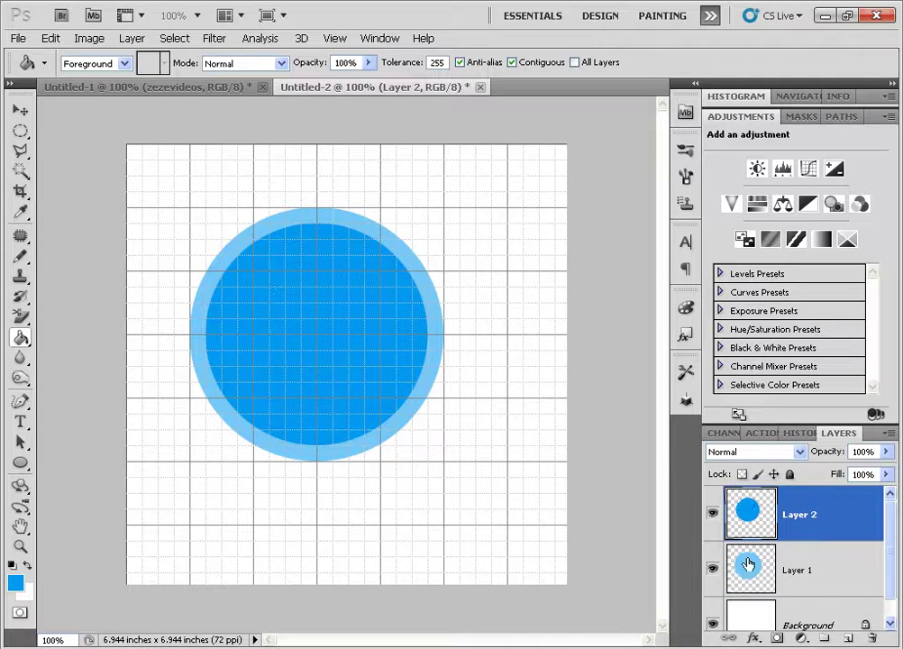
pyautogui.click(762, 566)
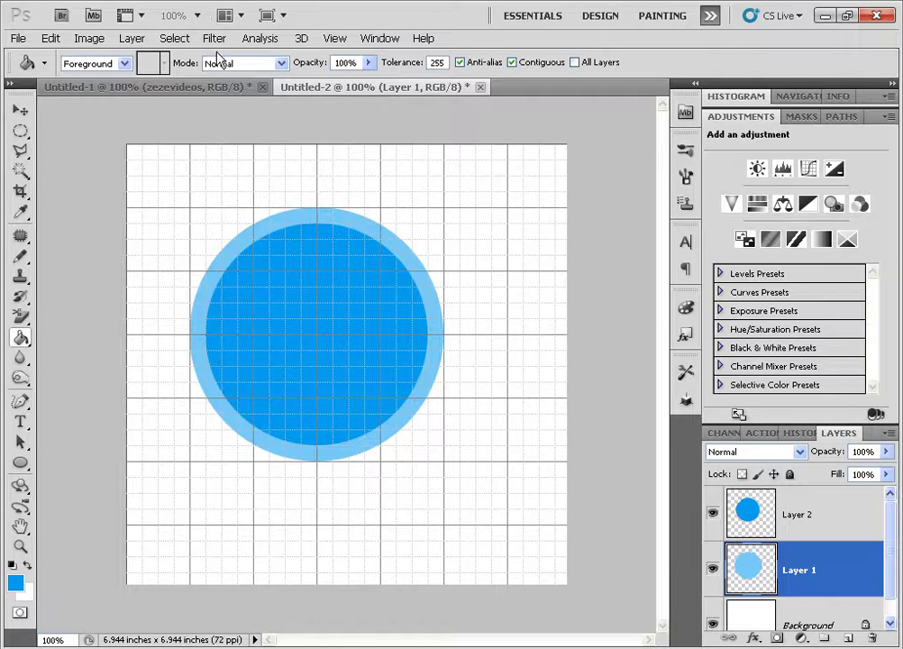
pyautogui.click(213, 39)
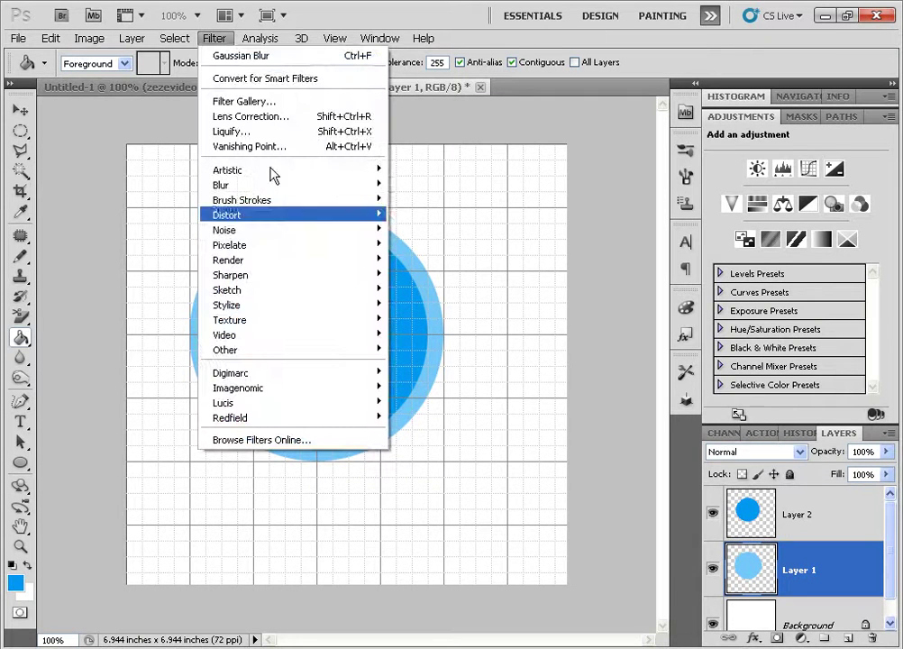
pyautogui.moveTo(313, 231)
pyautogui.click(442, 231)
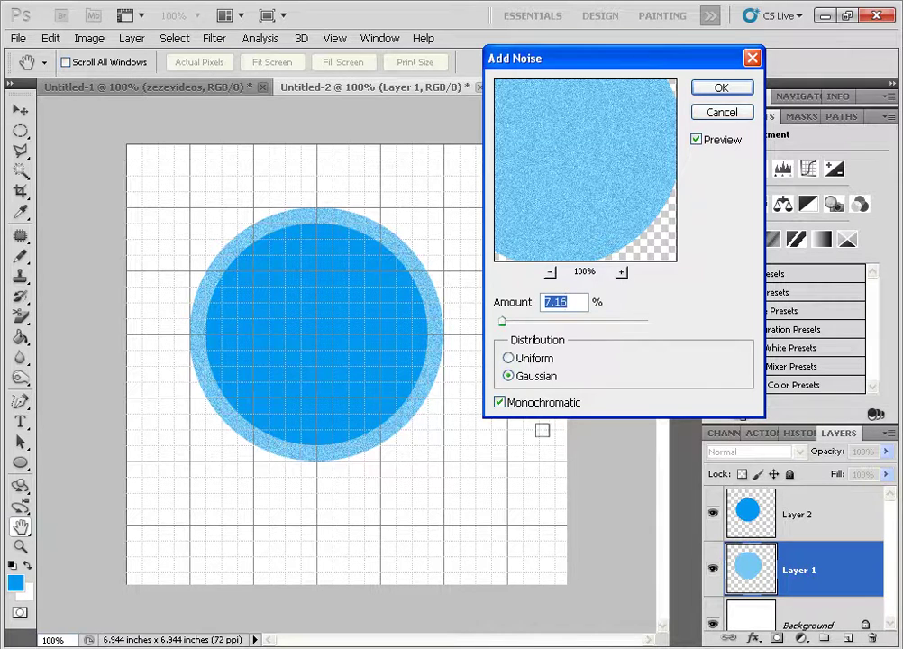
pyautogui.click(730, 90)
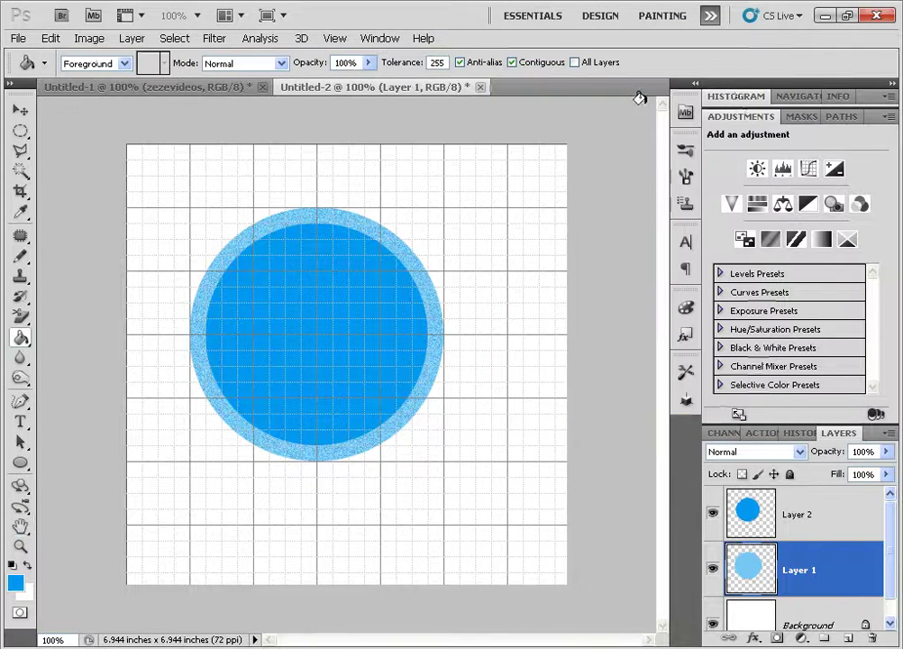
# Step: Fade Add Noise to 43% opacity, hide the grid with Ctrl+', and zoom in
pyautogui.click(49, 38)
pyautogui.click(89, 108)
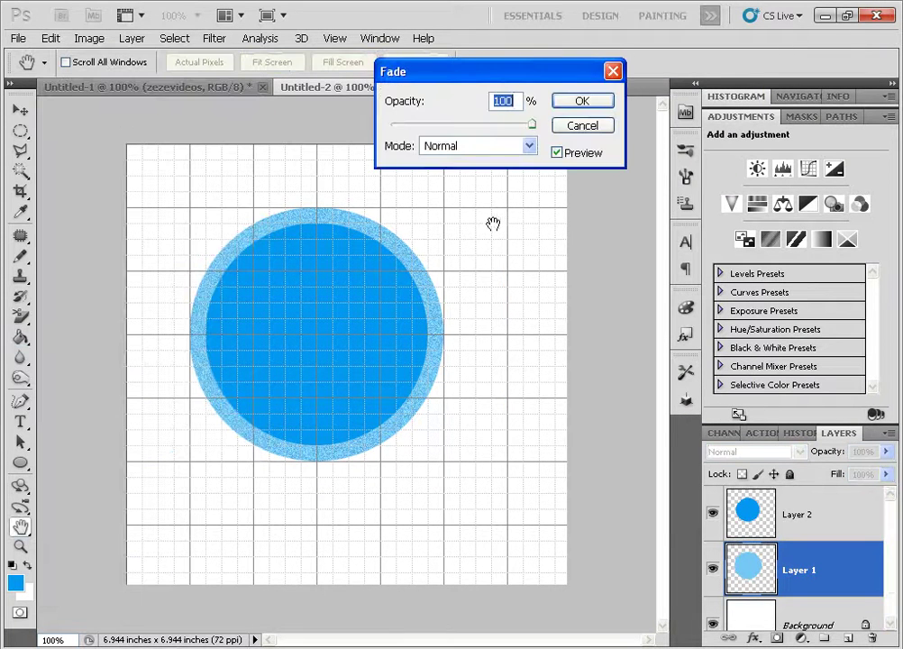
pyautogui.moveTo(495, 90); pyautogui.dragTo(542, 110)
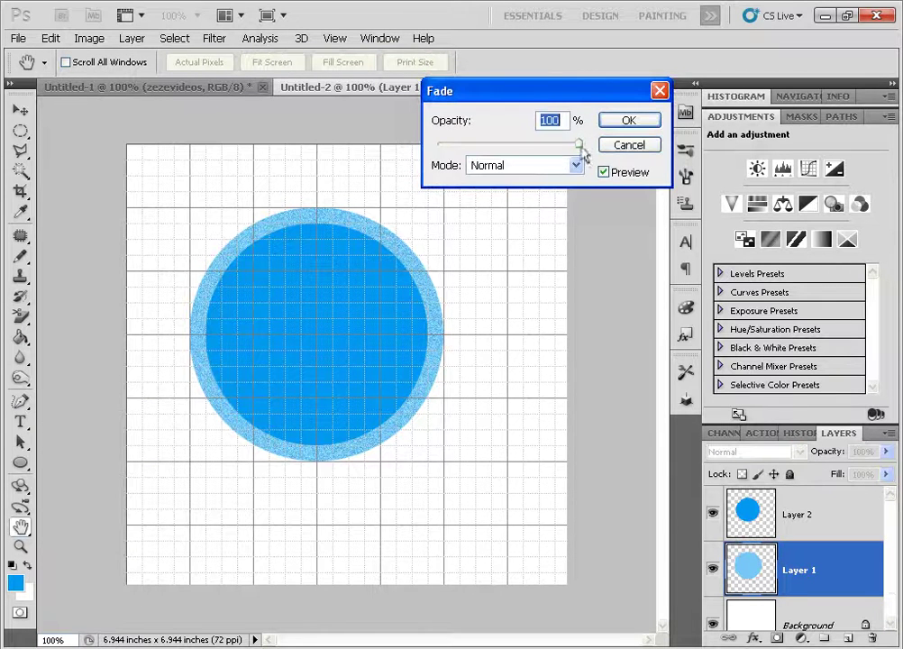
pyautogui.moveTo(579, 144); pyautogui.dragTo(471, 147)
pyautogui.click(630, 122)
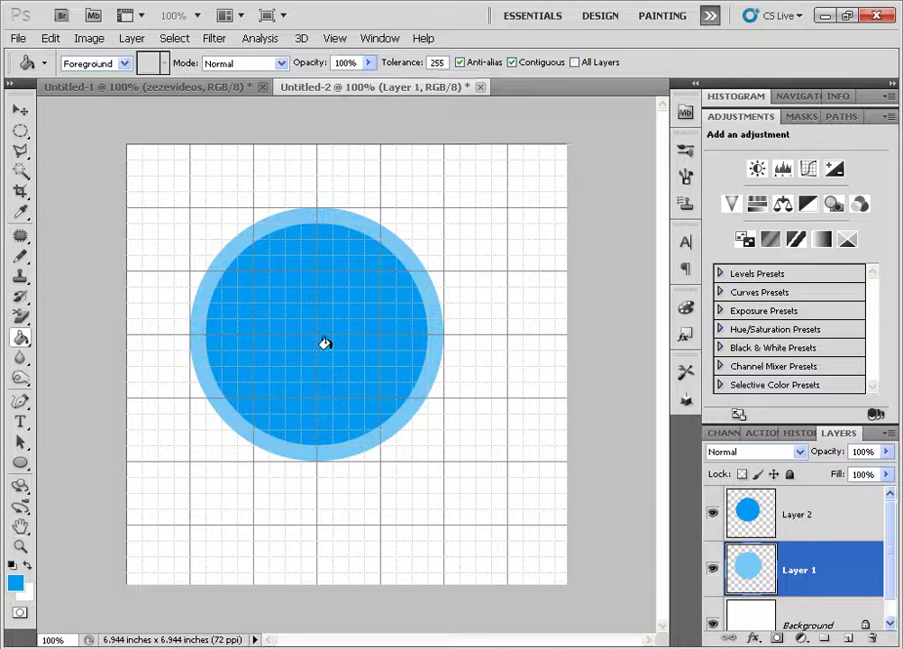
pyautogui.hotkey('ctrl', "'")
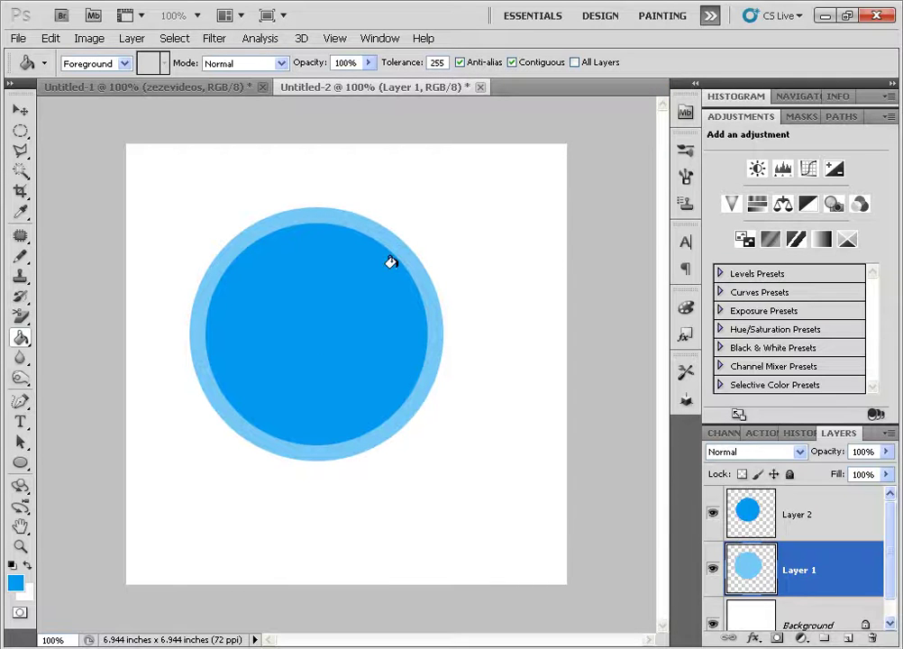
pyautogui.hotkey('ctrl', '+')
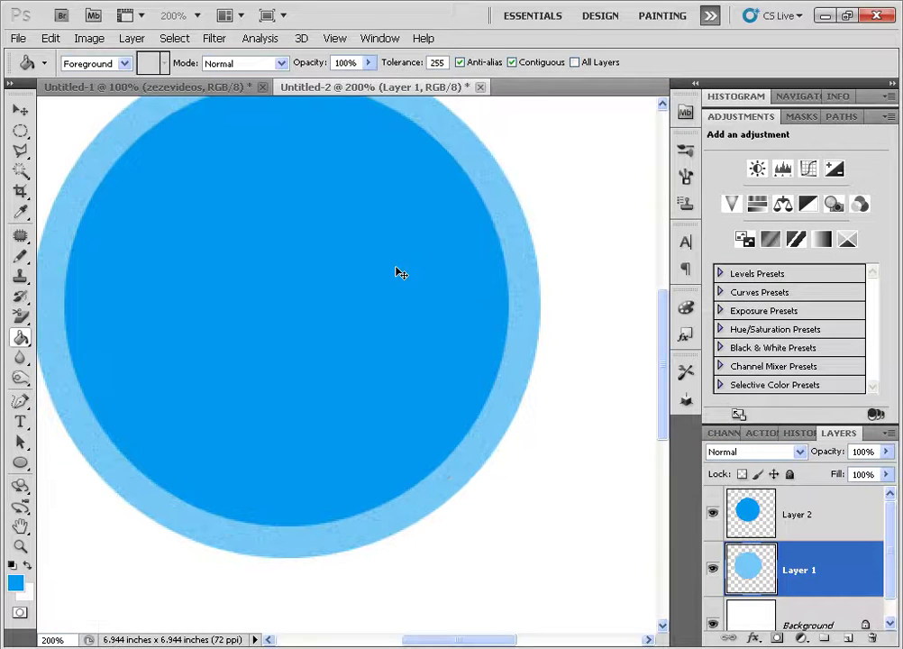
# Step: Merge Layer 2 down into Layer 1, then move the combined disc down and right
pyautogui.hotkey('ctrl', '-')
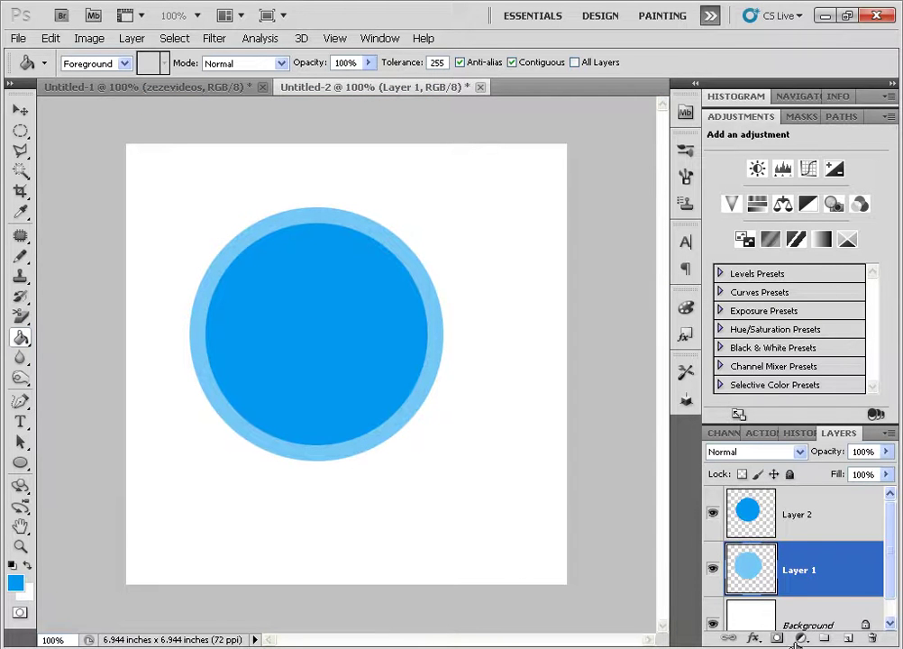
pyautogui.click(741, 523)
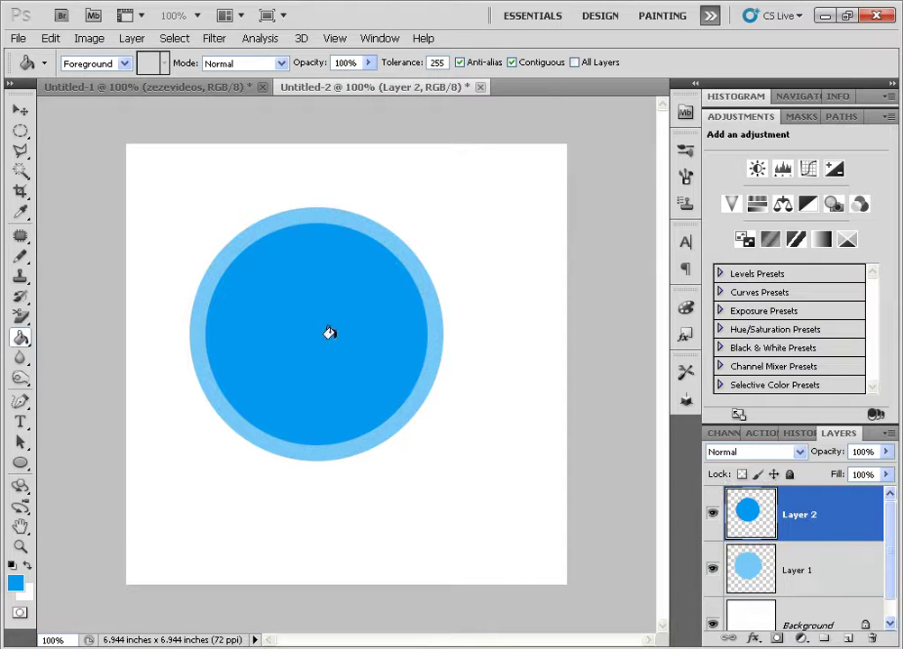
pyautogui.rightClick(807, 510)
pyautogui.click(762, 519)
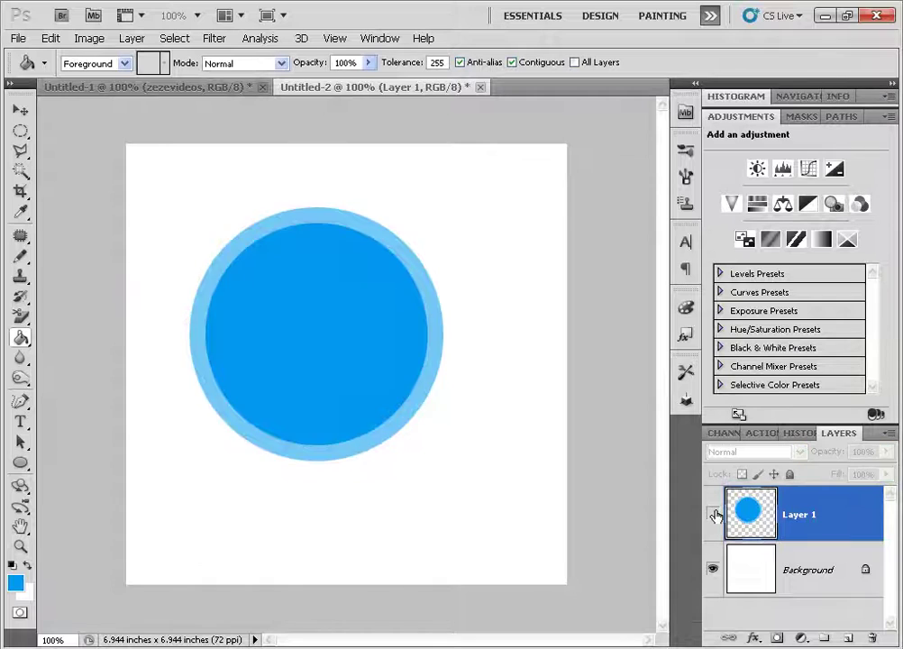
pyautogui.click(581, 599)
pyautogui.click(582, 599)
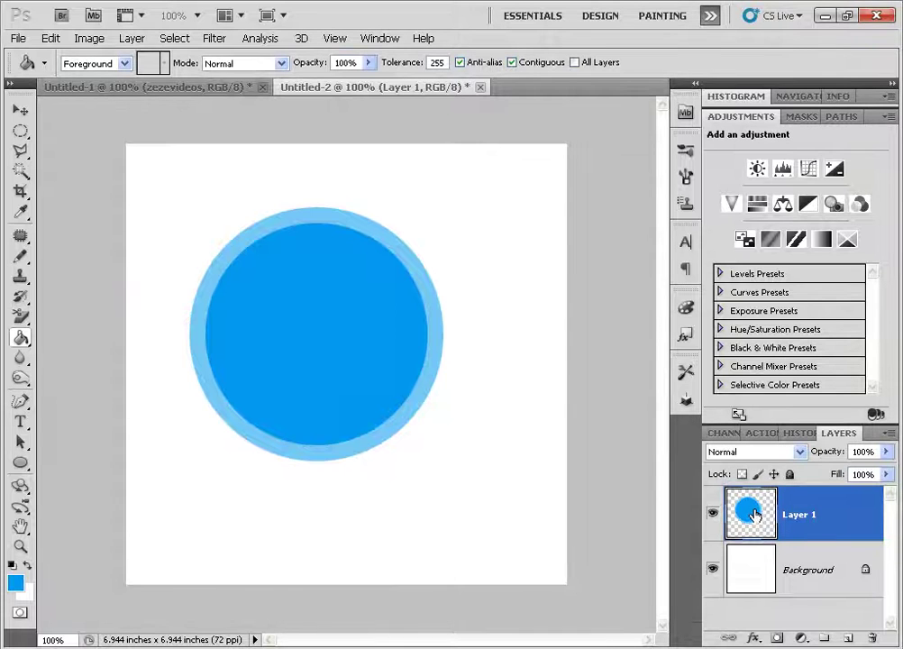
pyautogui.click(19, 109)
pyautogui.moveTo(332, 281); pyautogui.dragTo(347, 347)
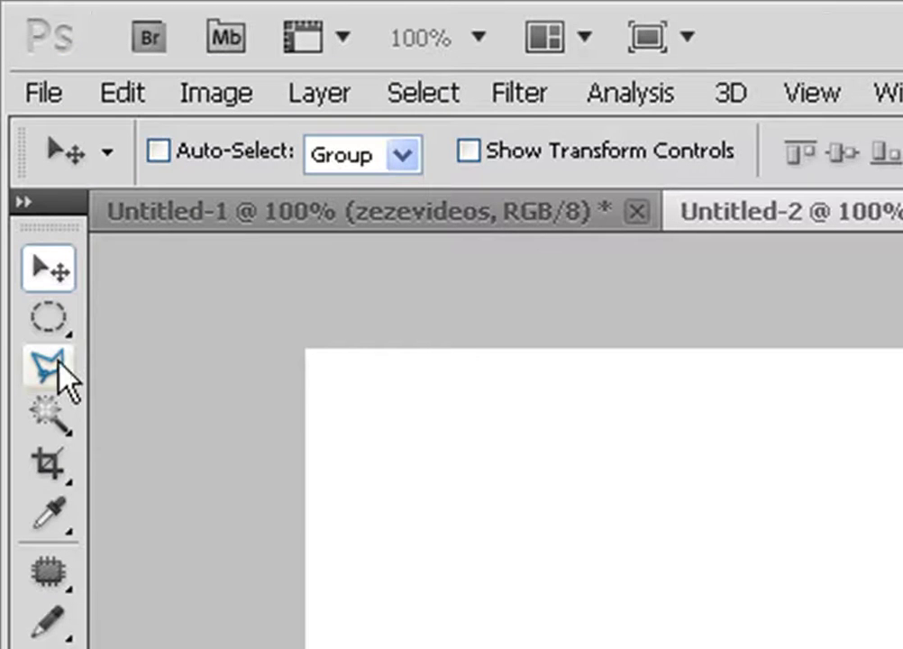
# Step: Lasso a triangle over the disc's top-right edge and use Layer via Cut to make Layer 2
pyautogui.click(20, 151)
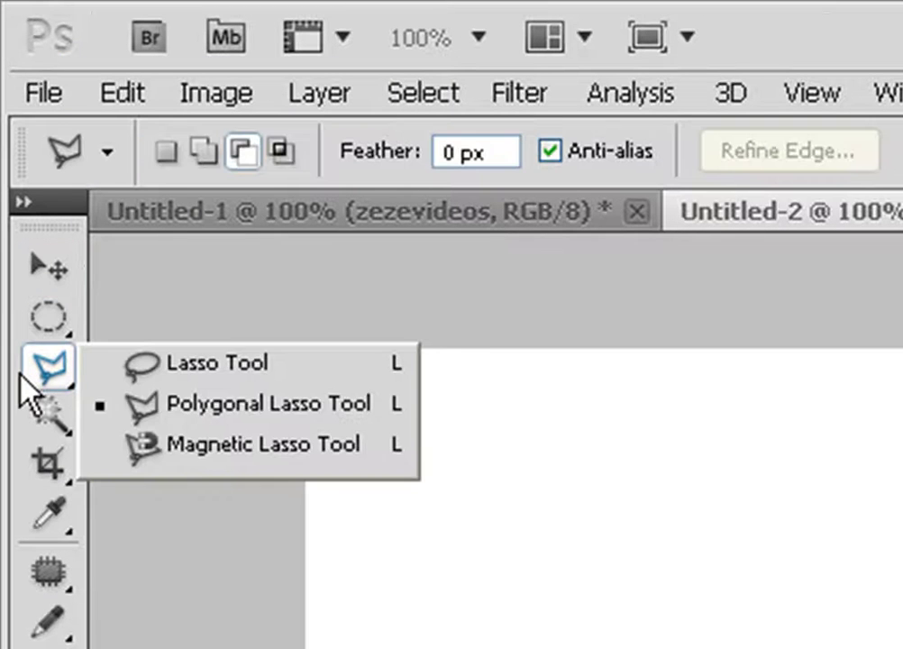
pyautogui.click(214, 410)
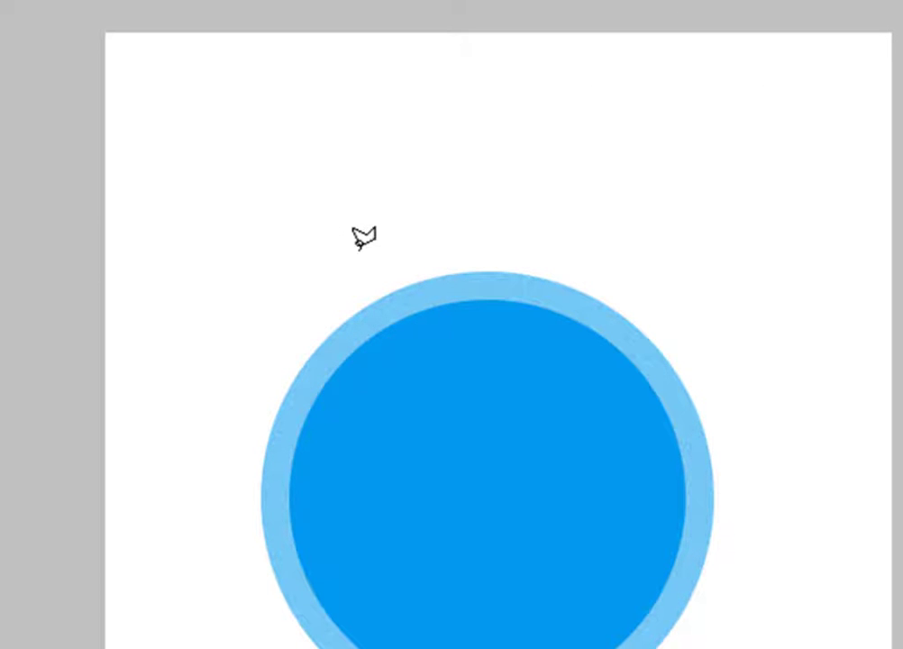
pyautogui.click(358, 241)
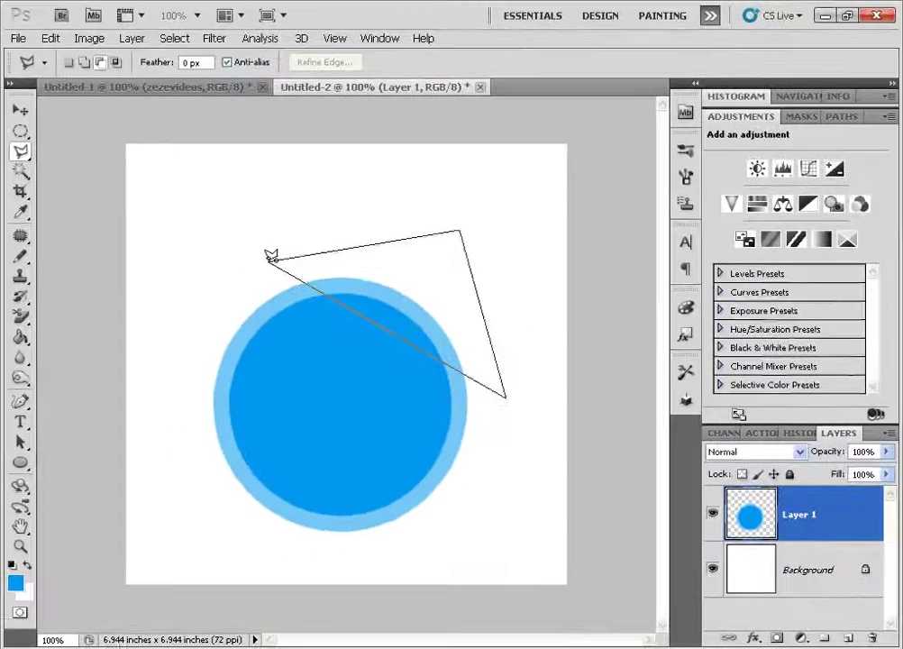
pyautogui.click(271, 258)
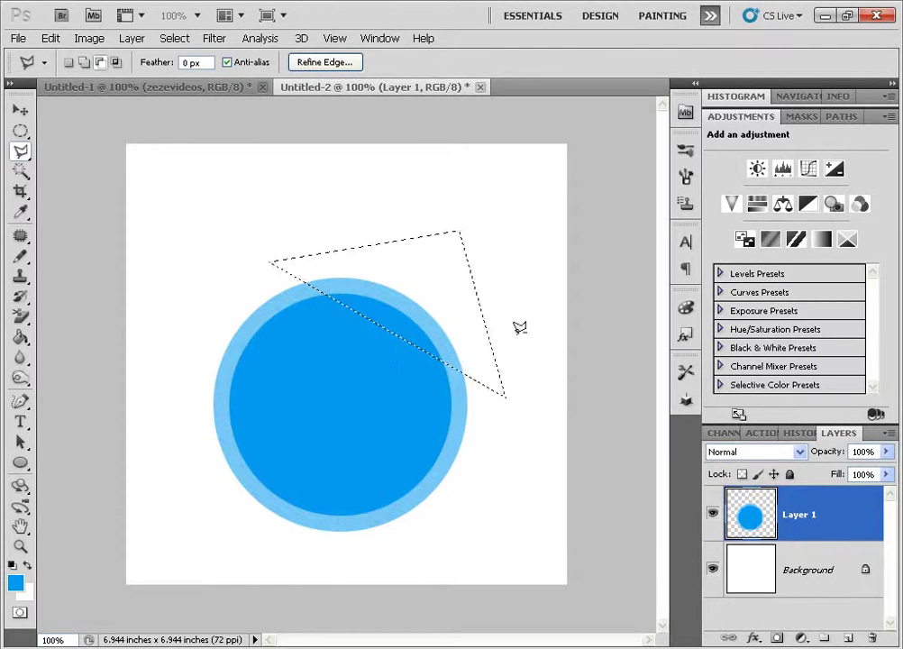
pyautogui.rightClick(411, 276)
pyautogui.click(467, 405)
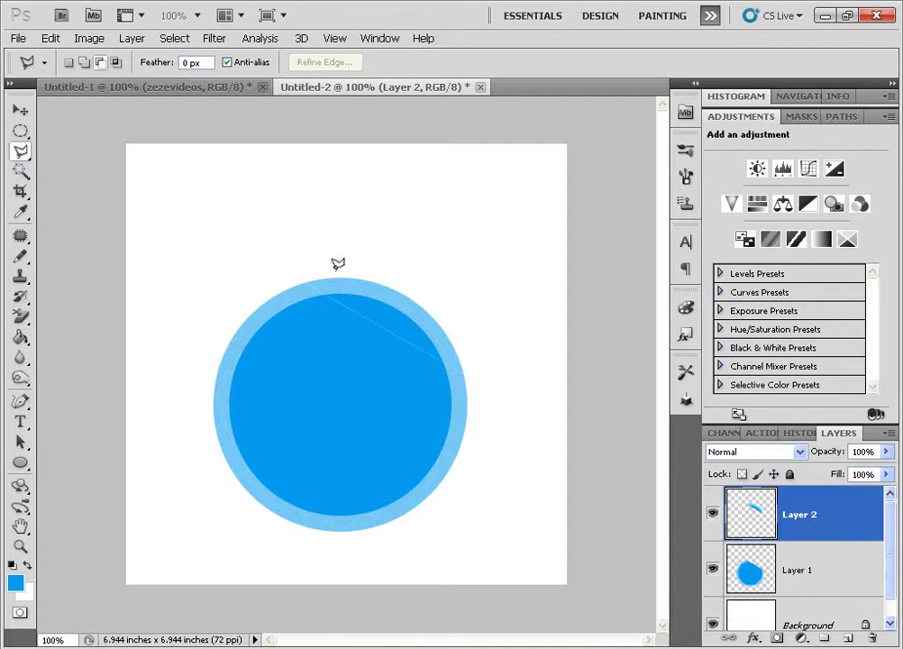
pyautogui.click(713, 517)
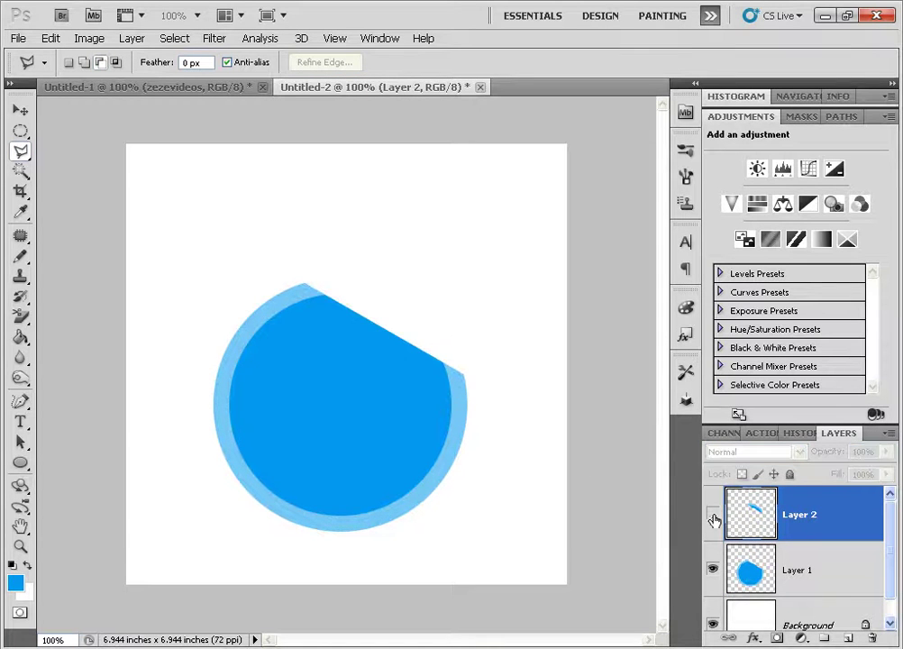
pyautogui.click(713, 518)
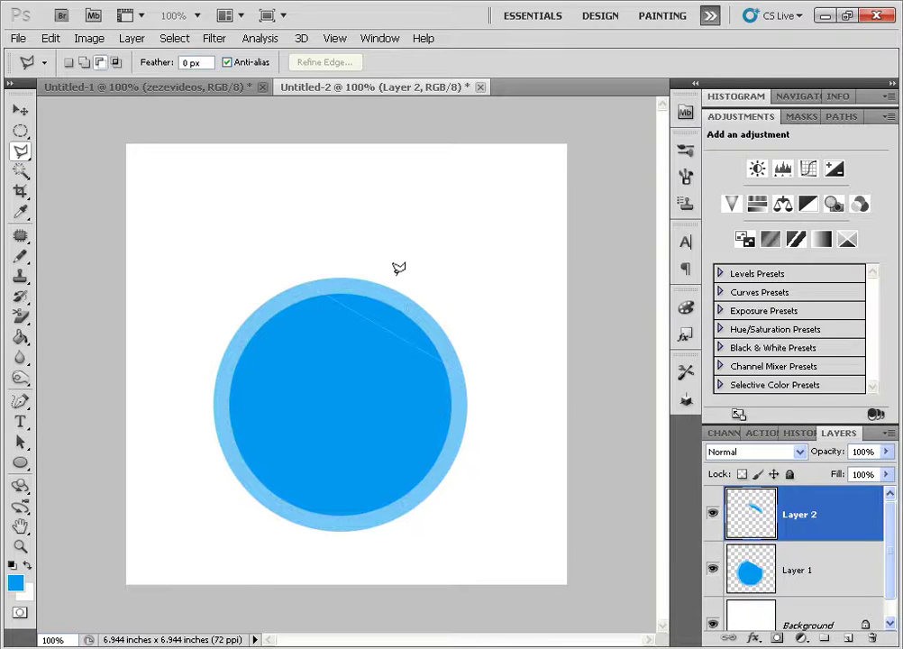
# Step: Free Transform the cut wedge, flipping it horizontally and vertically
pyautogui.hotkey('ctrl', 't')
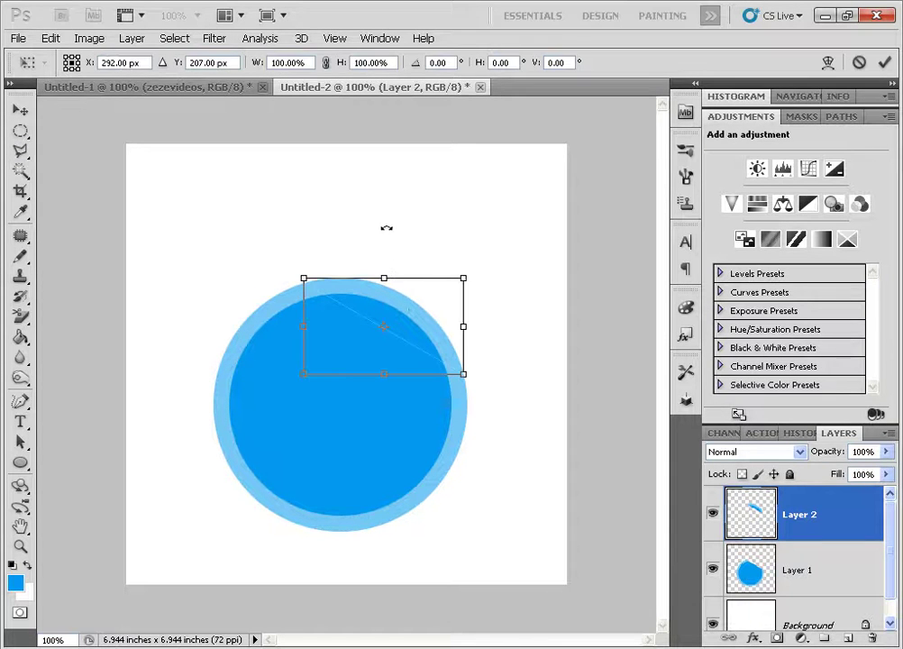
pyautogui.rightClick(420, 298)
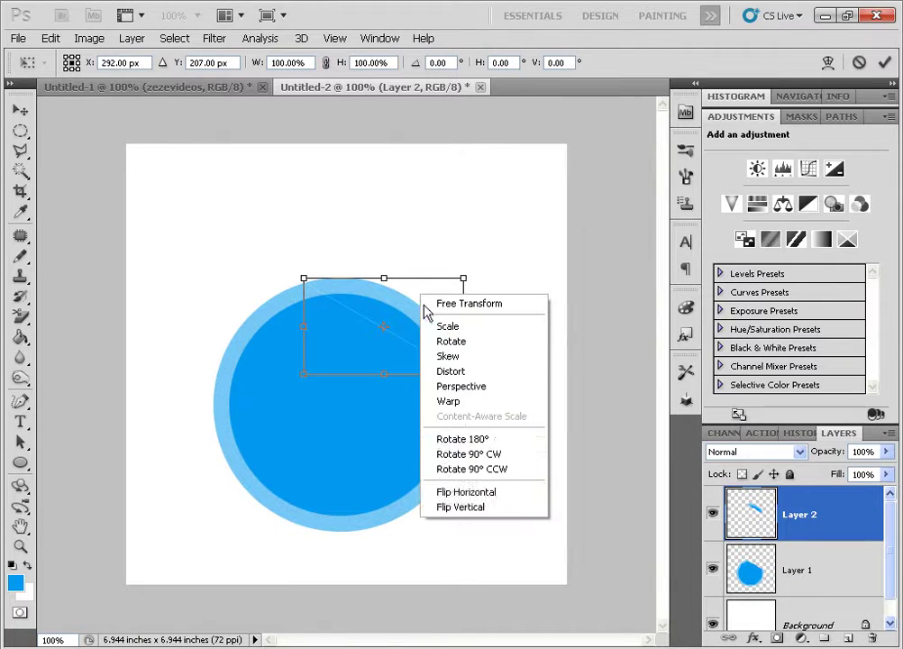
pyautogui.click(468, 493)
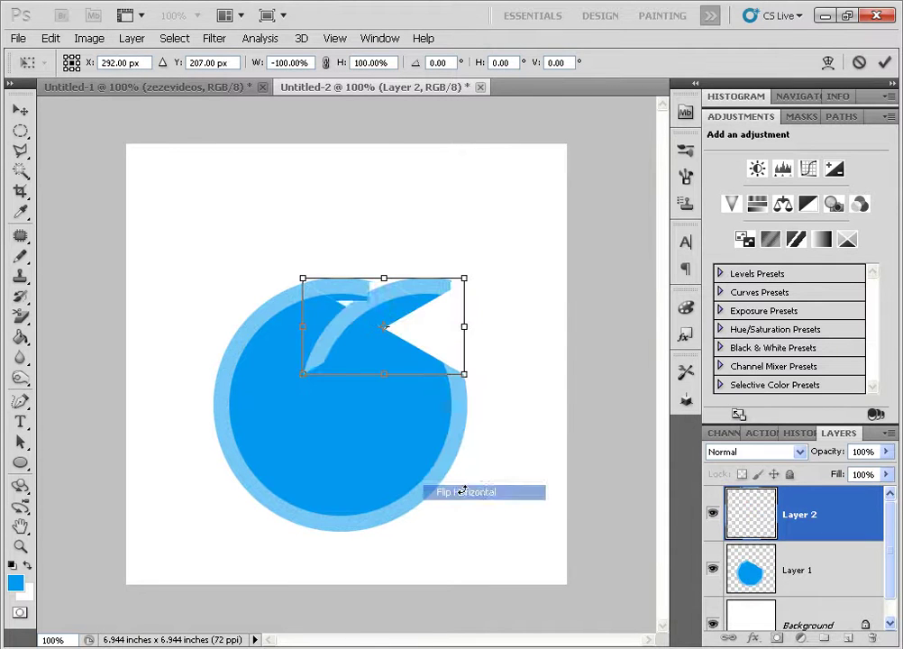
pyautogui.rightClick(407, 300)
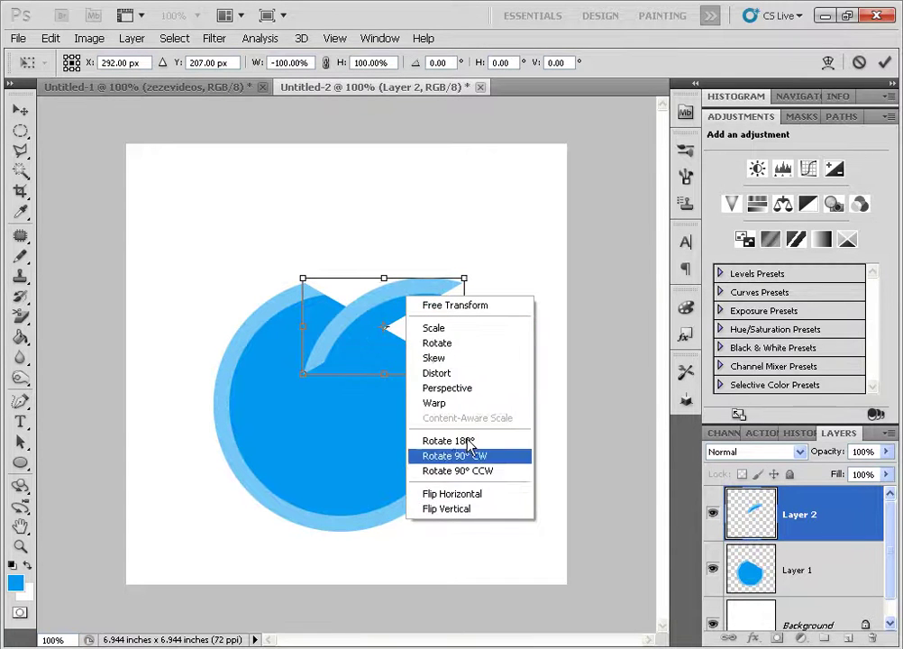
pyautogui.click(464, 509)
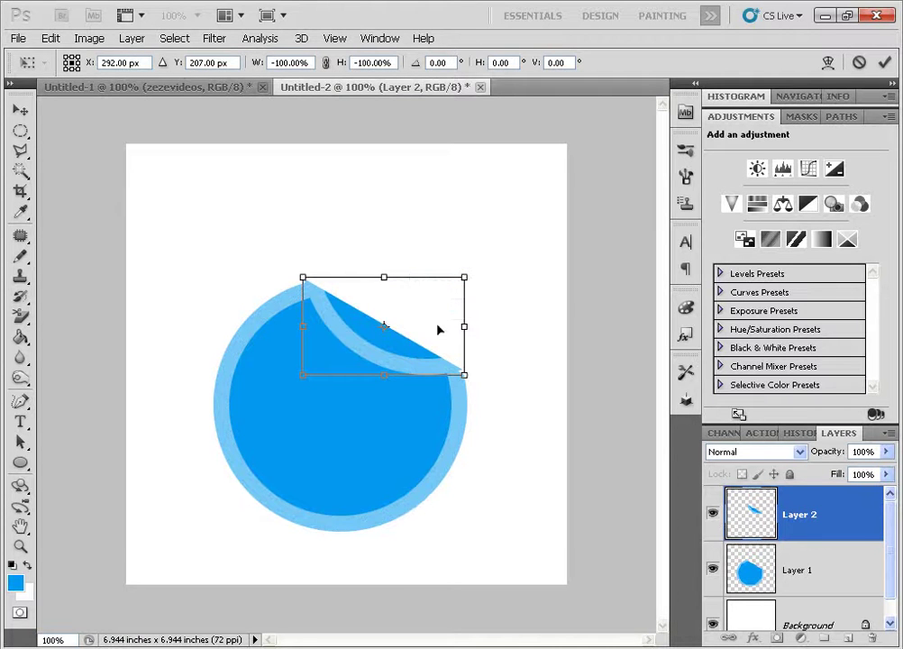
# Step: Nudge the flipped curl down to Y 212 px and commit the transform
pyautogui.hotkey('ctrl', '+')
pyautogui.hotkey('ctrl', '+')
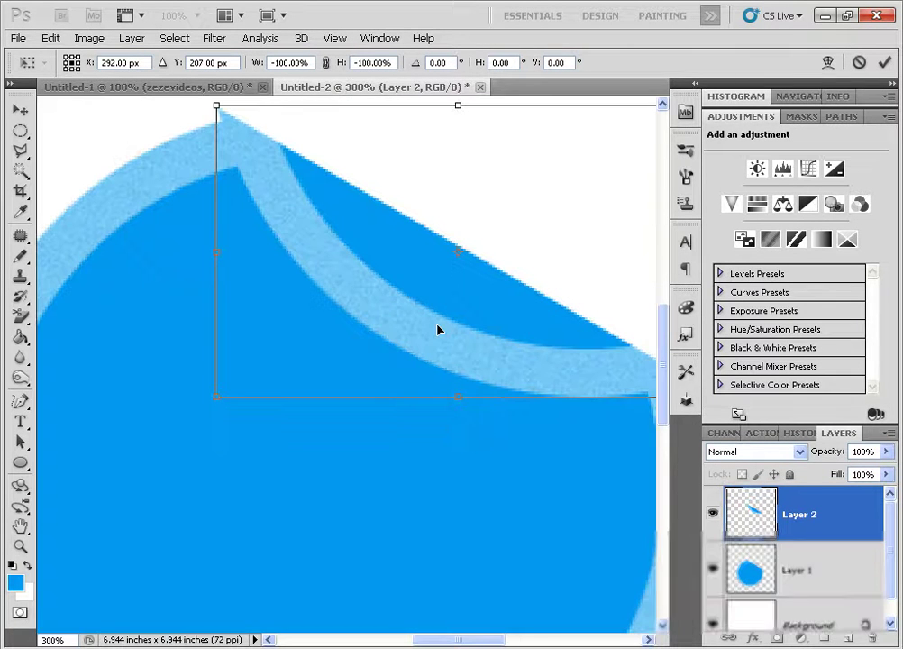
pyautogui.moveTo(426, 303); pyautogui.dragTo(306, 332)
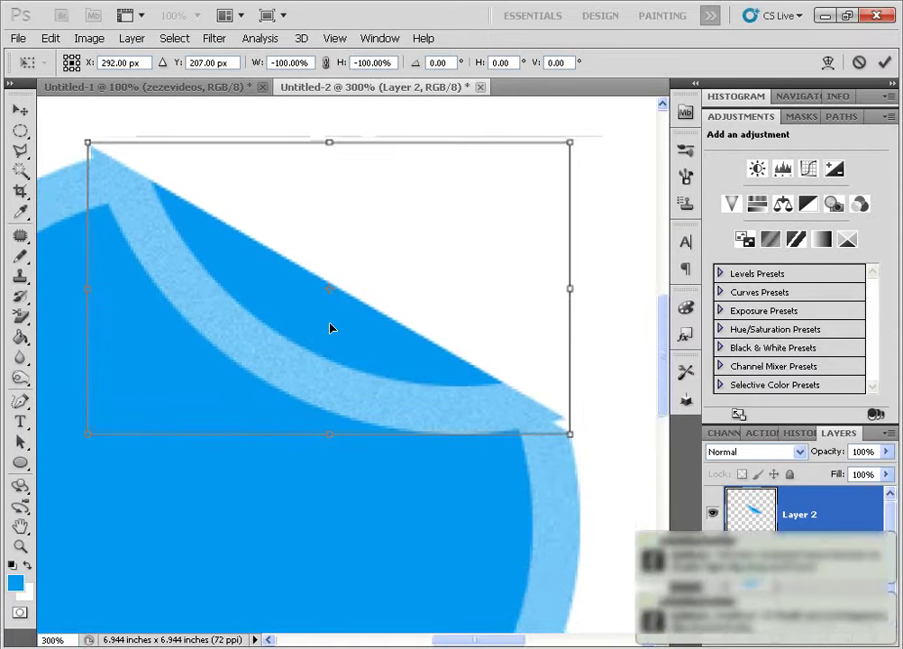
pyautogui.press('Down')
pyautogui.press('Down')
pyautogui.press('Down')
pyautogui.press('Down')
pyautogui.press('Down')
pyautogui.press('Down')
pyautogui.press('Down')
pyautogui.press('Down')
pyautogui.press('Down')
pyautogui.press('Down')
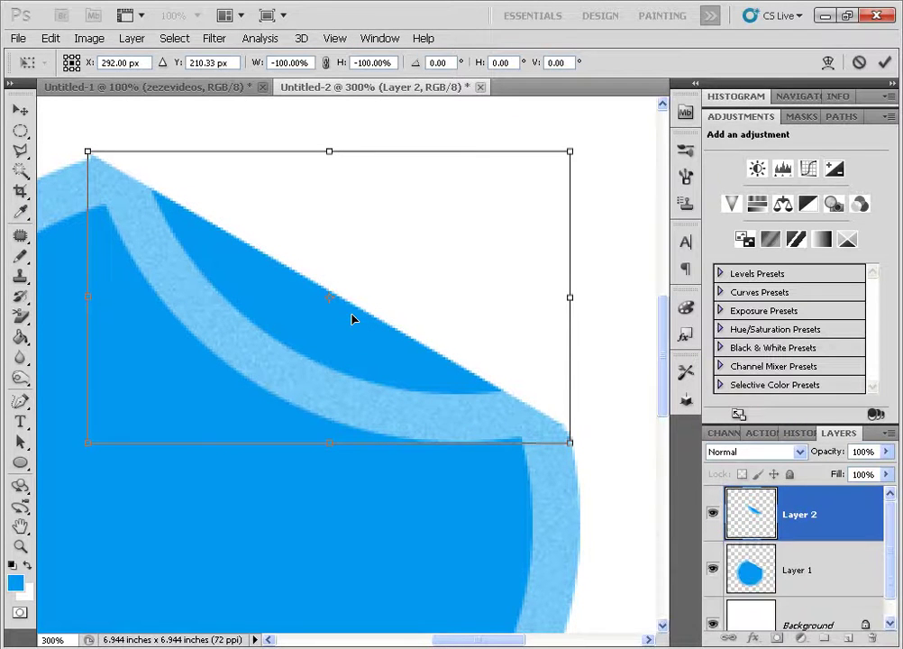
pyautogui.press('Down')
pyautogui.press('Down')
pyautogui.press('Down')
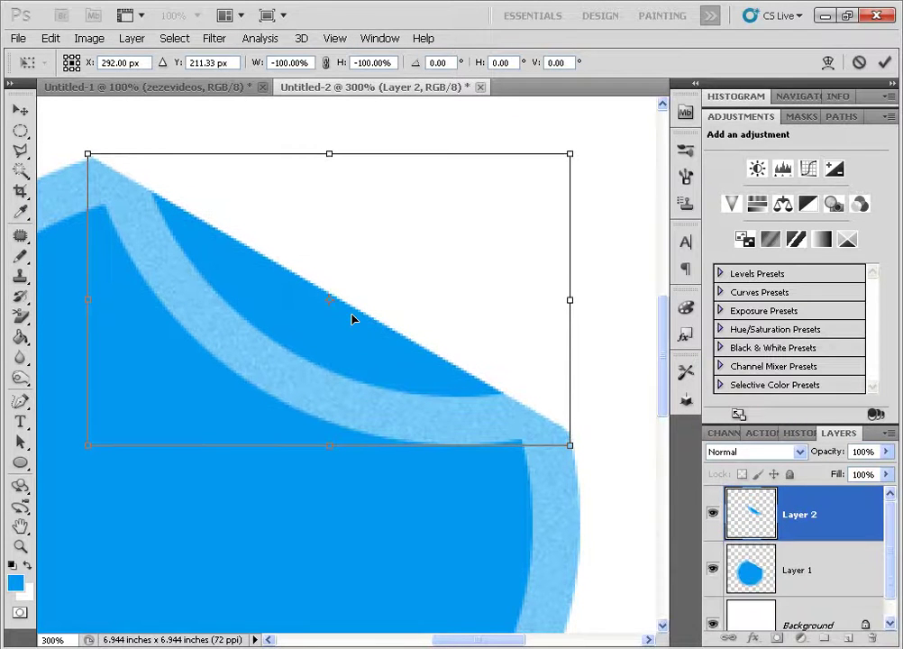
pyautogui.press('Down')
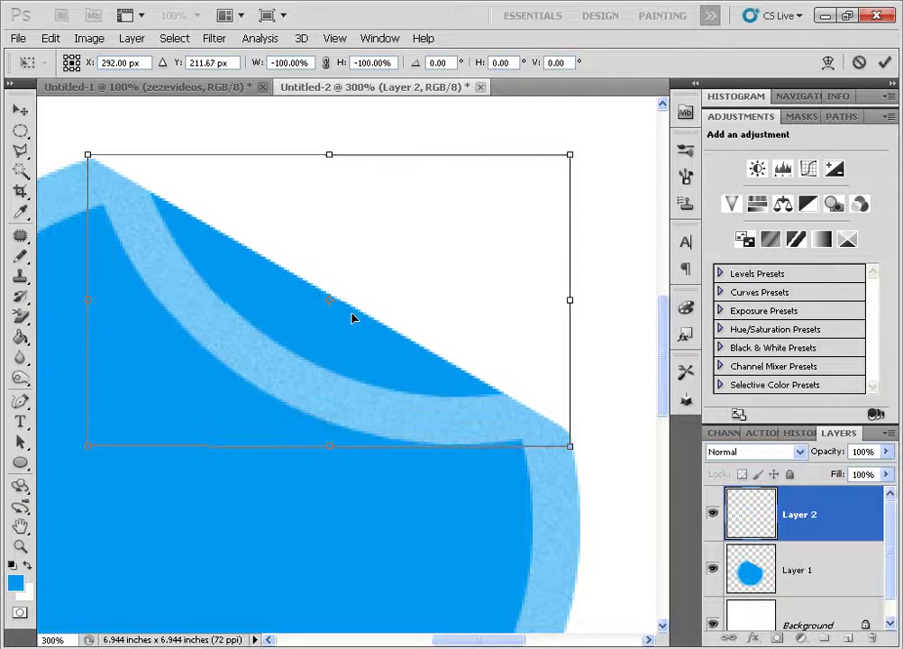
pyautogui.press('Down')
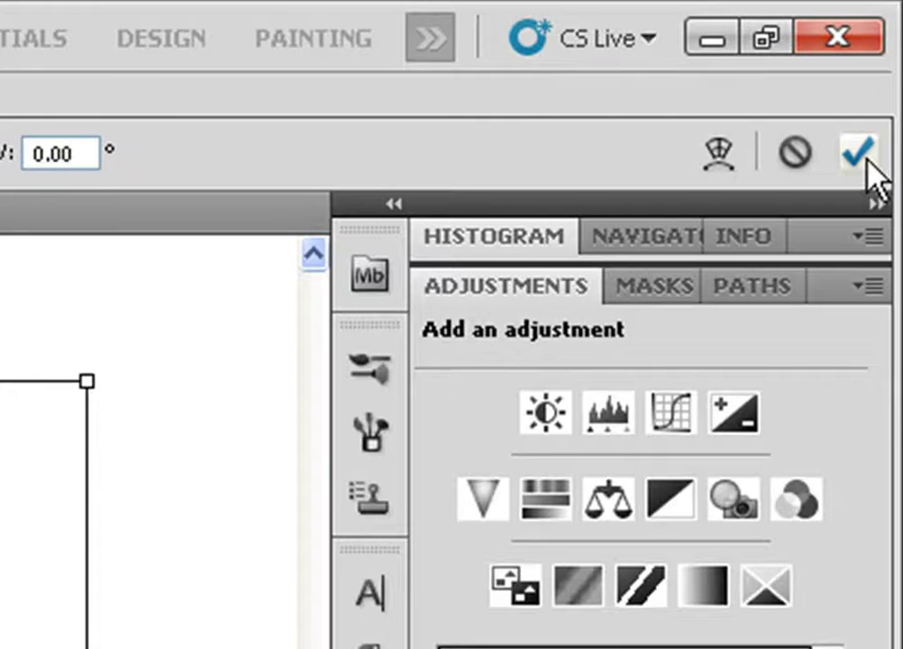
pyautogui.click(885, 62)
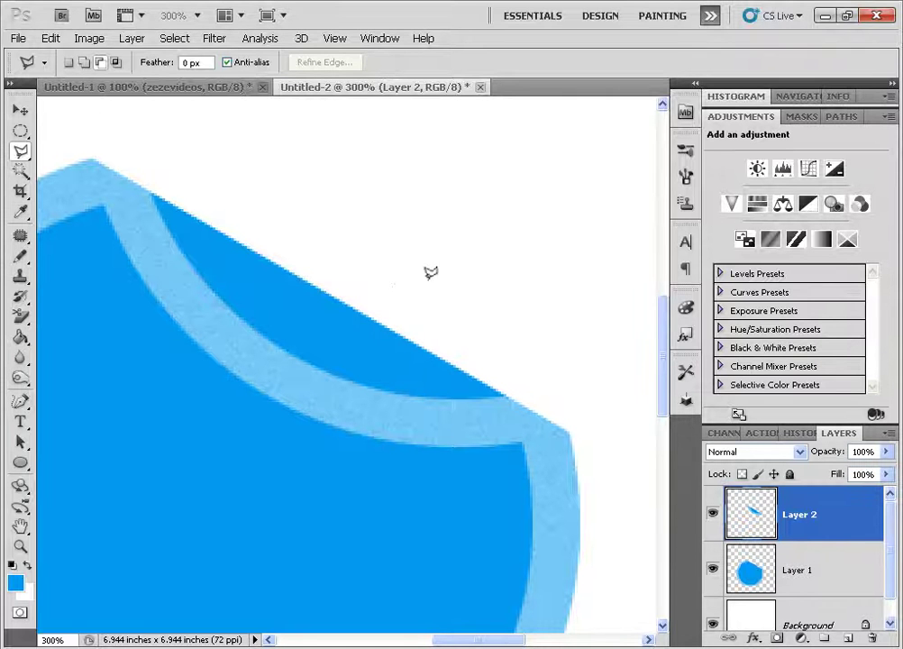
pyautogui.click(714, 515)
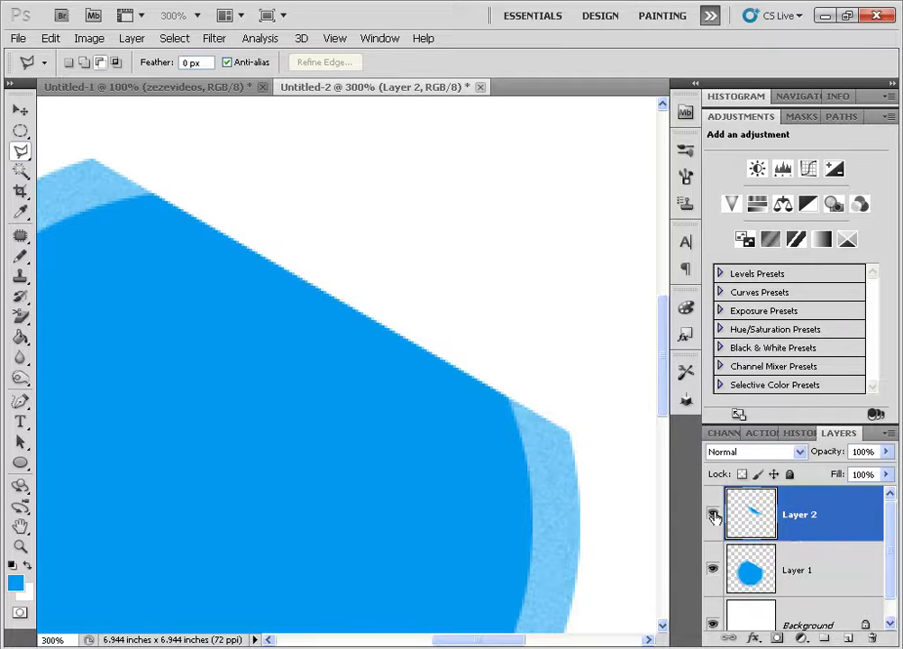
pyautogui.click(713, 515)
pyautogui.click(713, 515)
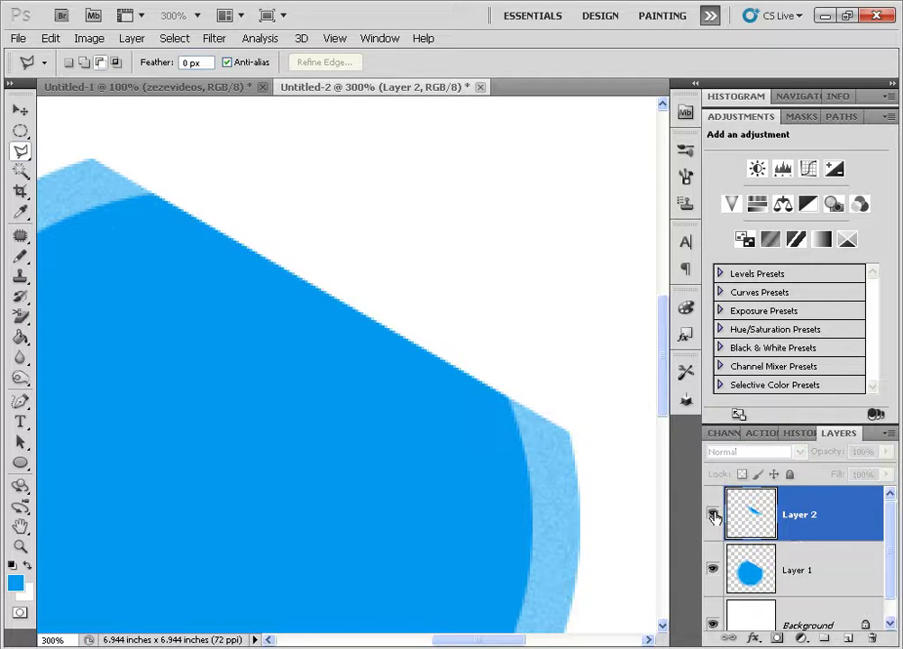
pyautogui.click(713, 514)
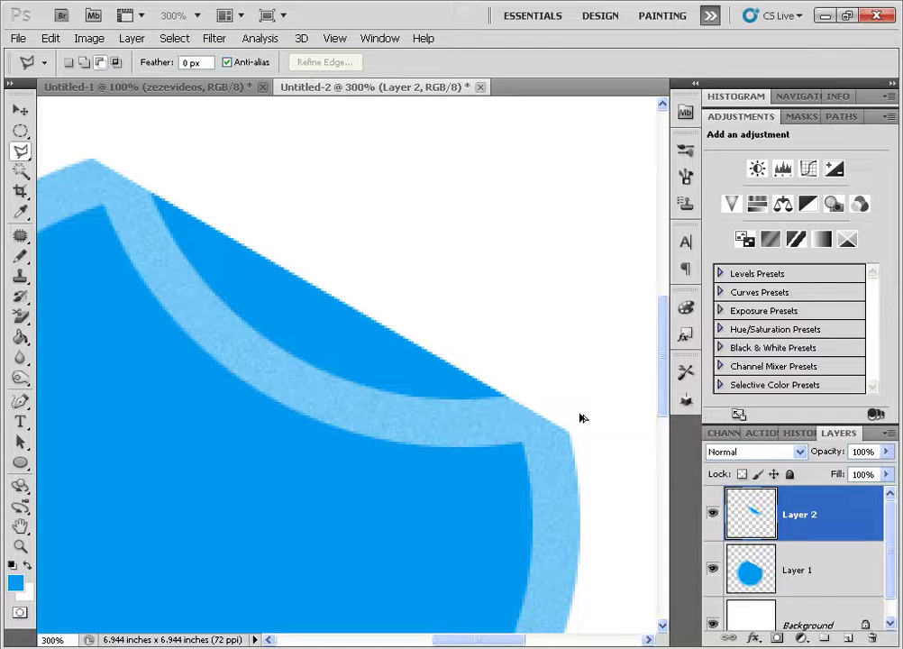
pyautogui.hotkey('ctrl', '1')
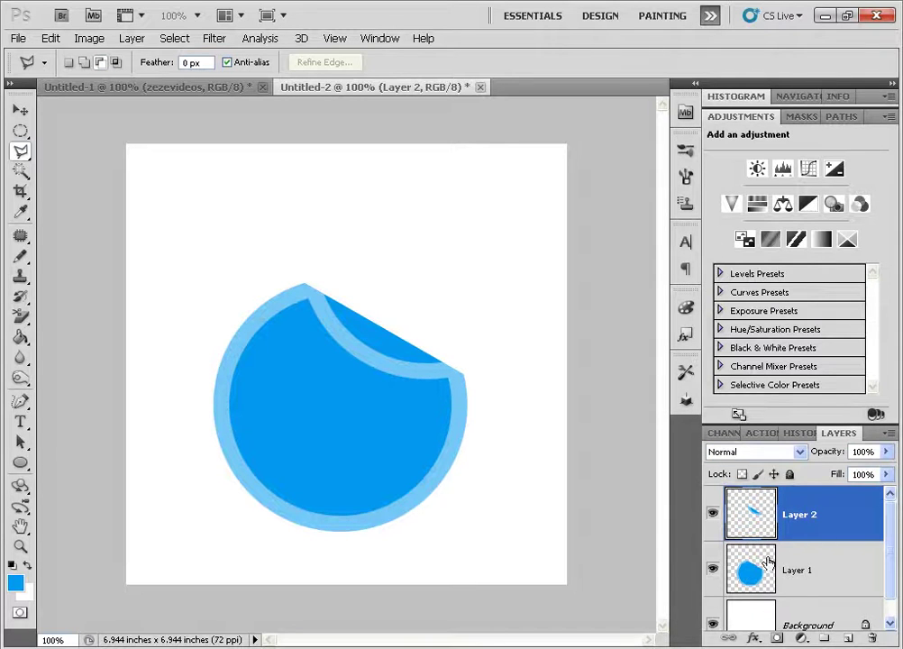
# Step: Add Layer 3 above Layer 1 and brush thick black strokes along the curl's edge
pyautogui.click(794, 570)
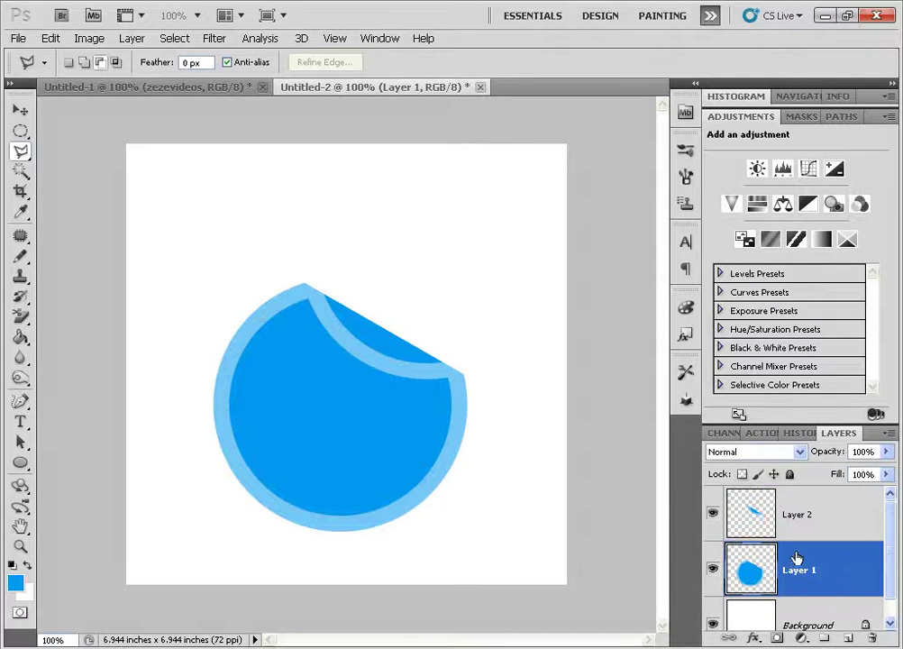
pyautogui.click(849, 636)
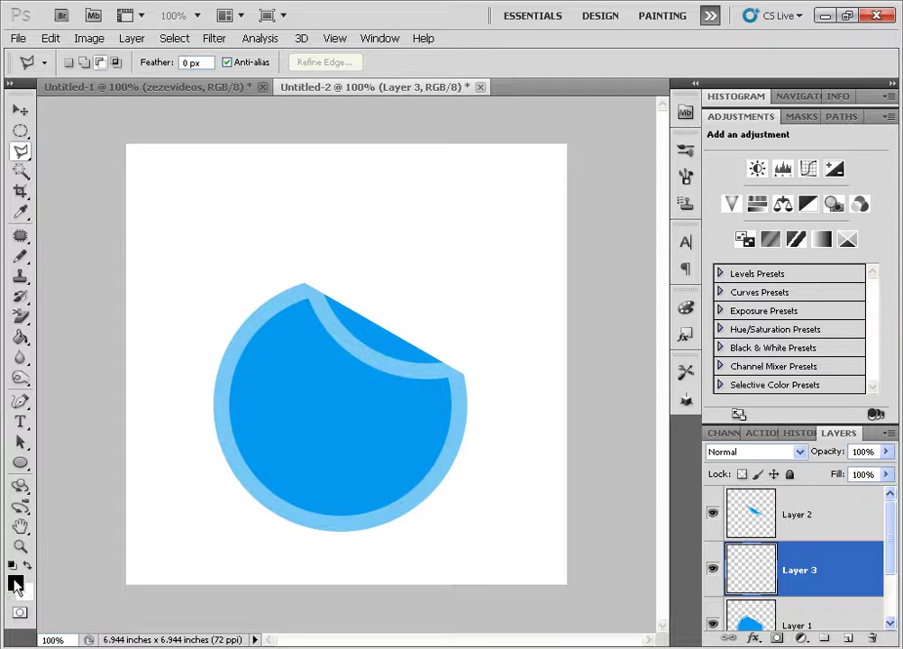
pyautogui.press('b')
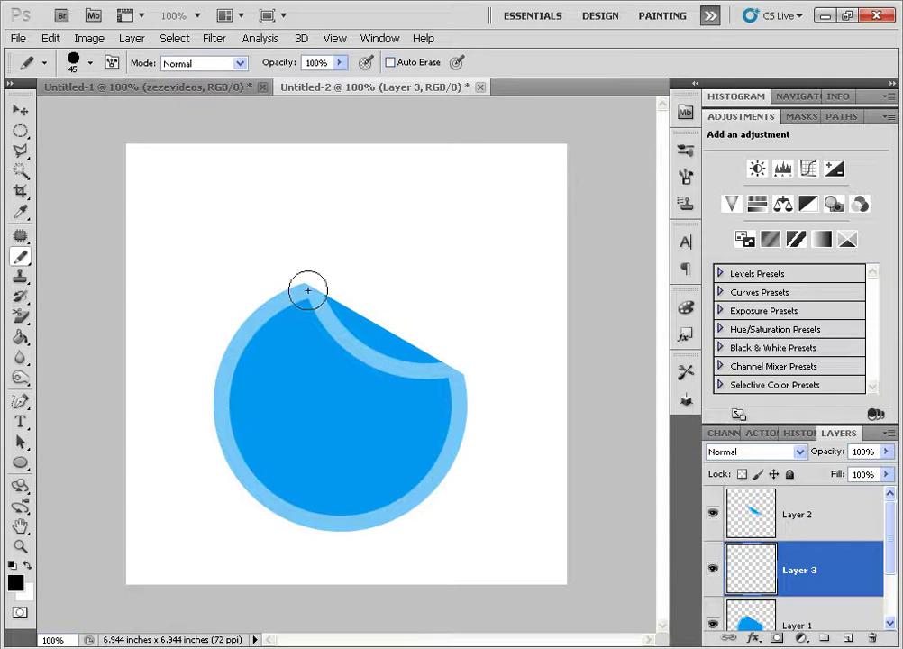
pyautogui.moveTo(308, 290)
pyautogui.mouseDown()
pyautogui.moveTo(376, 362)
pyautogui.moveTo(463, 370)
pyautogui.mouseUp()
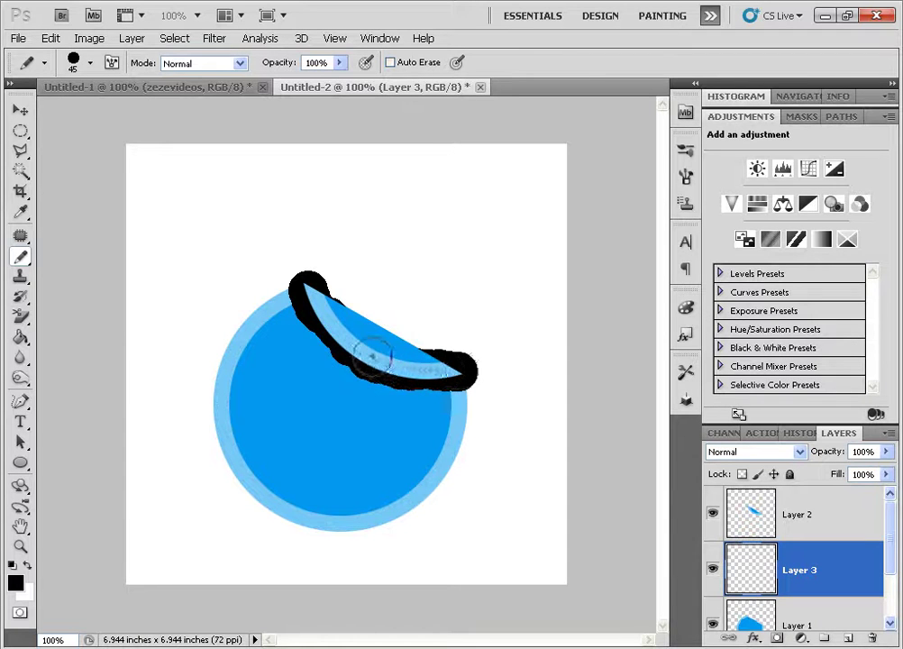
pyautogui.moveTo(344, 338)
pyautogui.mouseDown()
pyautogui.moveTo(313, 302)
pyautogui.moveTo(316, 310)
pyautogui.mouseUp()
pyautogui.hotkey('ctrl', 'z')
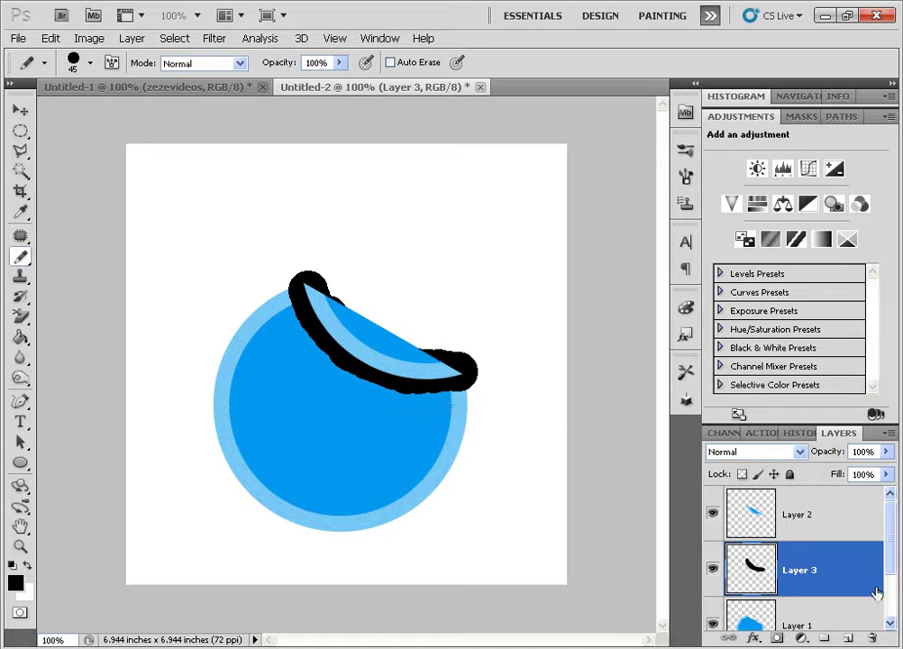
# Step: Apply a 10-pixel Gaussian Blur to Layer 3's black stroke
pyautogui.click(215, 40)
pyautogui.moveTo(275, 187)
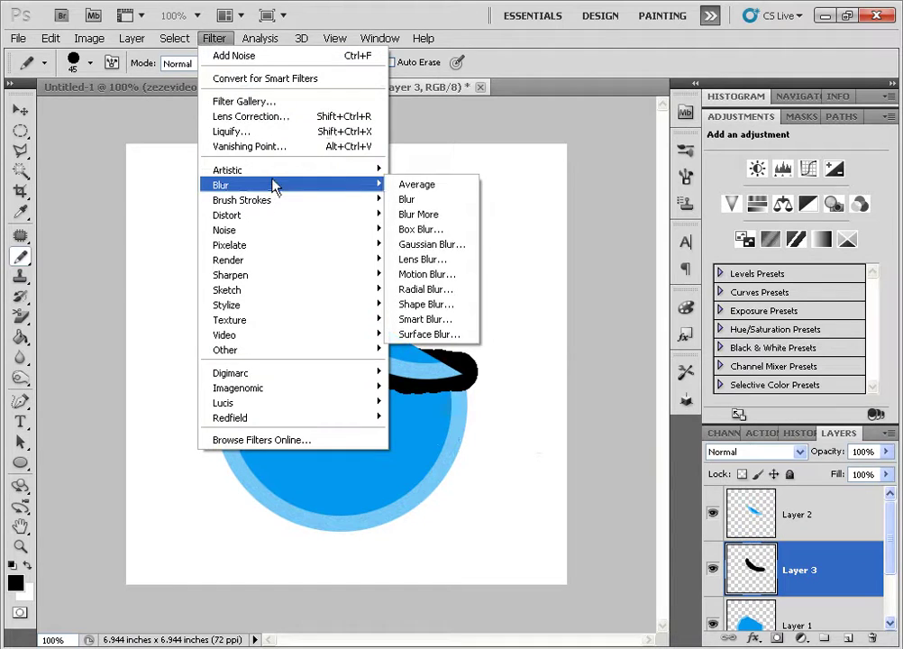
pyautogui.click(411, 247)
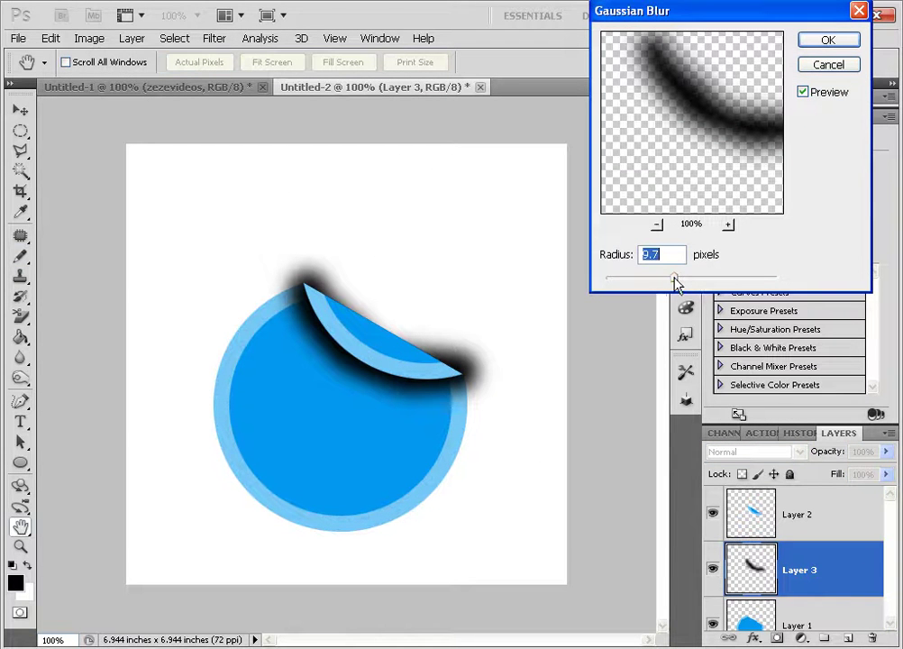
pyautogui.moveTo(677, 284); pyautogui.dragTo(674, 283)
pyautogui.click(828, 42)
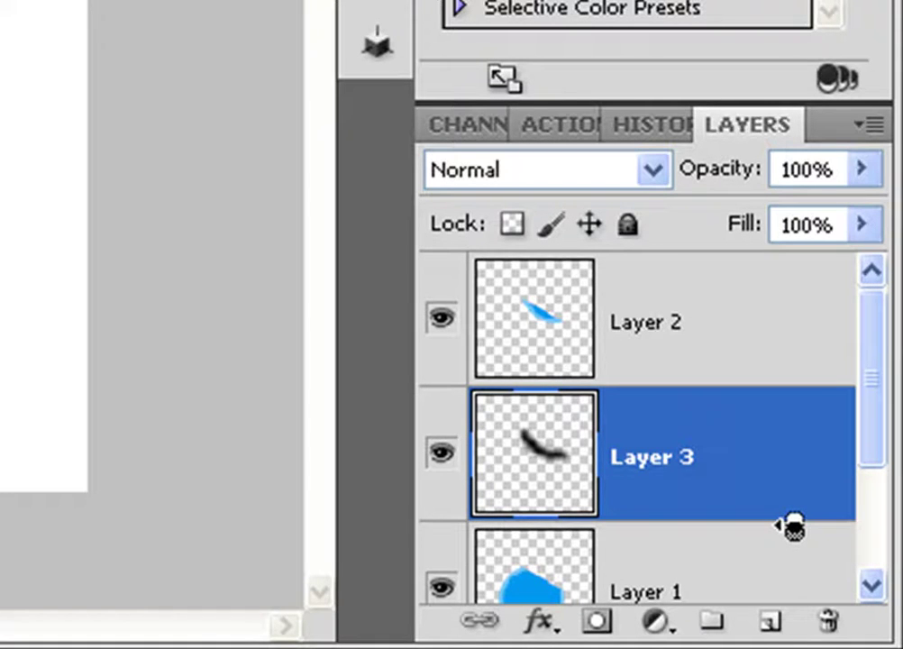
# Step: Clip Layer 3's blurred shadow to the circle layer below it as a clipping mask
pyautogui.moveTo(792, 528)
pyautogui.mouseDown()
pyautogui.moveTo(773, 517)
pyautogui.moveTo(801, 528)
pyautogui.mouseUp()
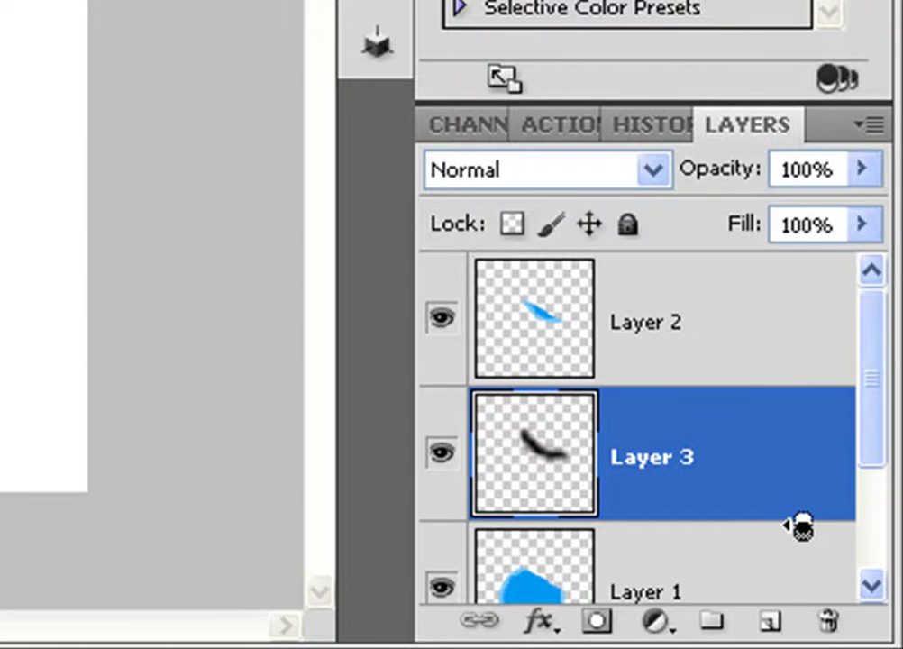
pyautogui.keyDown('alt'); pyautogui.click(801, 528); pyautogui.keyUp('alt')
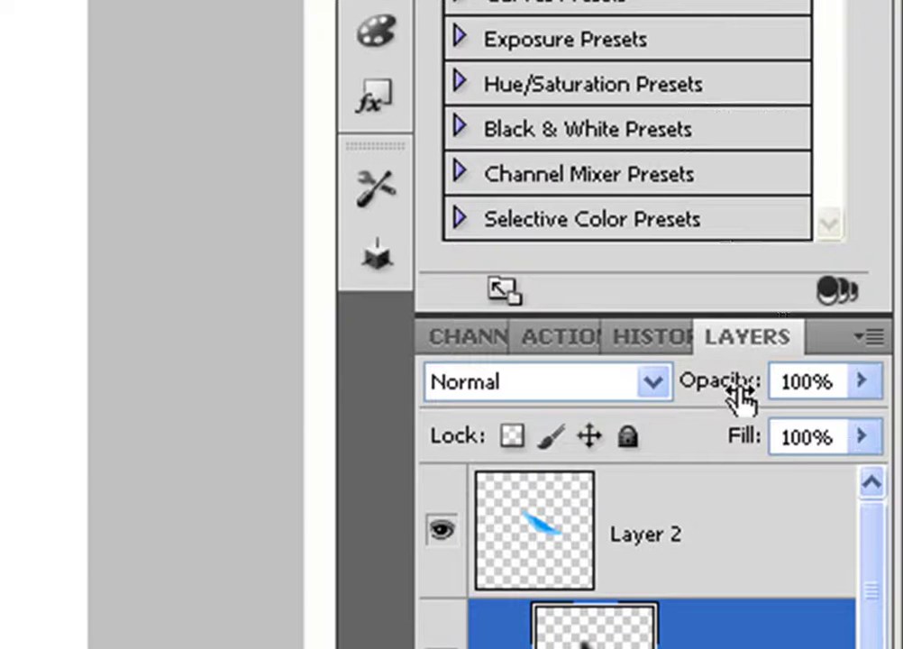
# Step: Set Layer 3's opacity to 40%, then make Layer 2 the active layer
pyautogui.moveTo(742, 395); pyautogui.dragTo(211, 393)
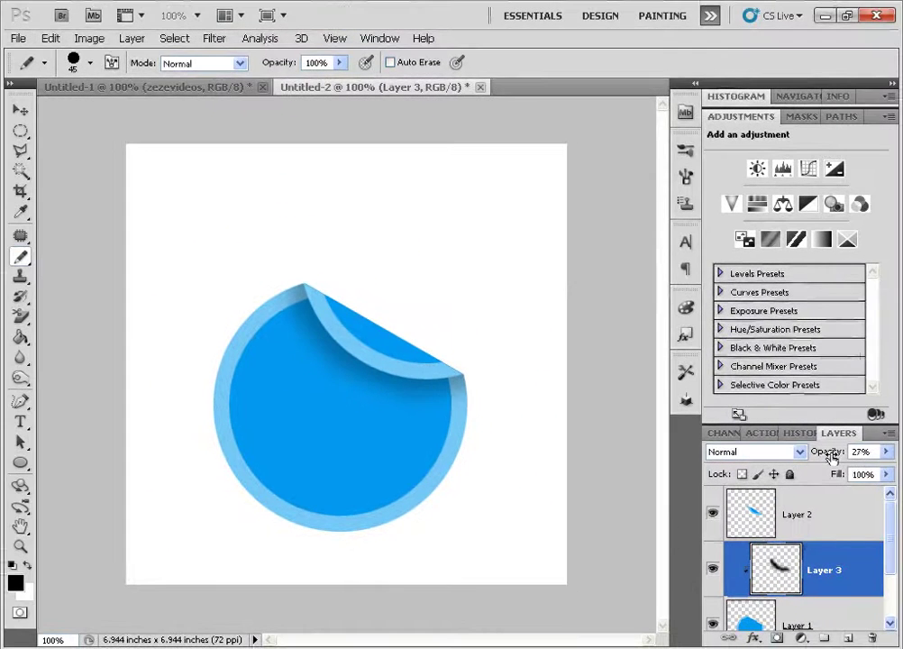
pyautogui.moveTo(832, 458); pyautogui.dragTo(823, 455)
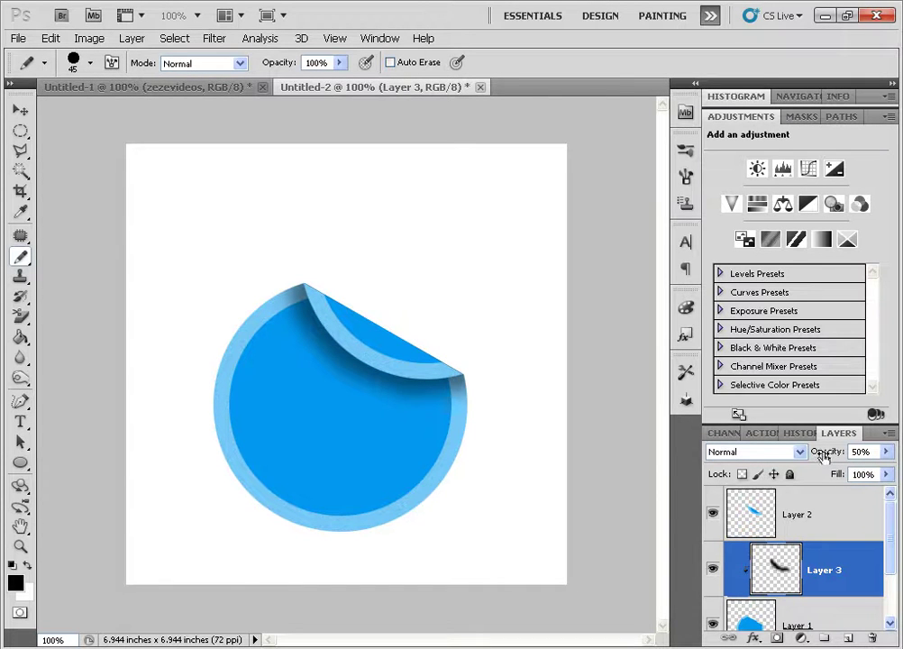
pyautogui.moveTo(824, 457); pyautogui.dragTo(831, 459)
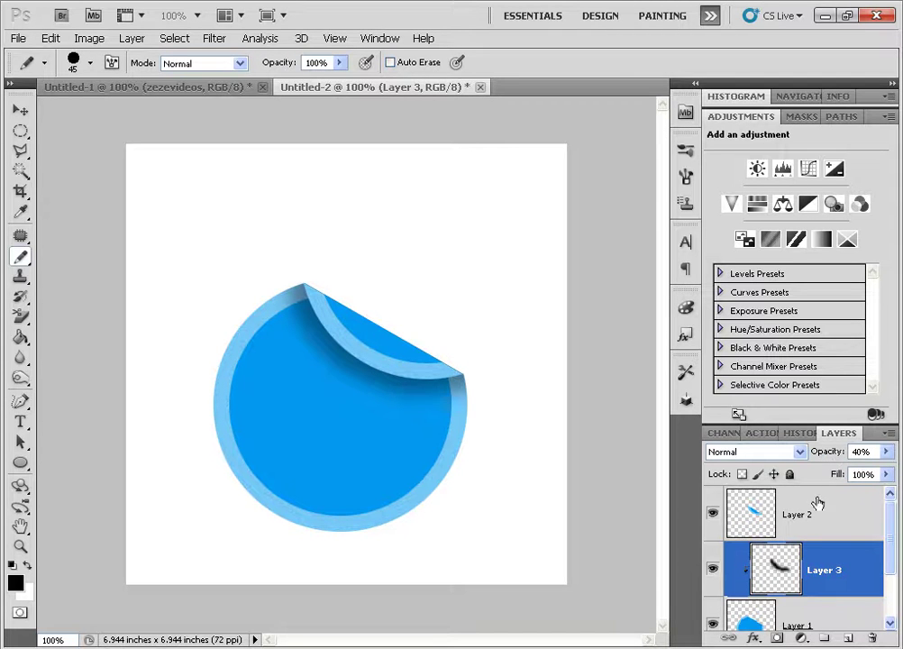
pyautogui.click(756, 525)
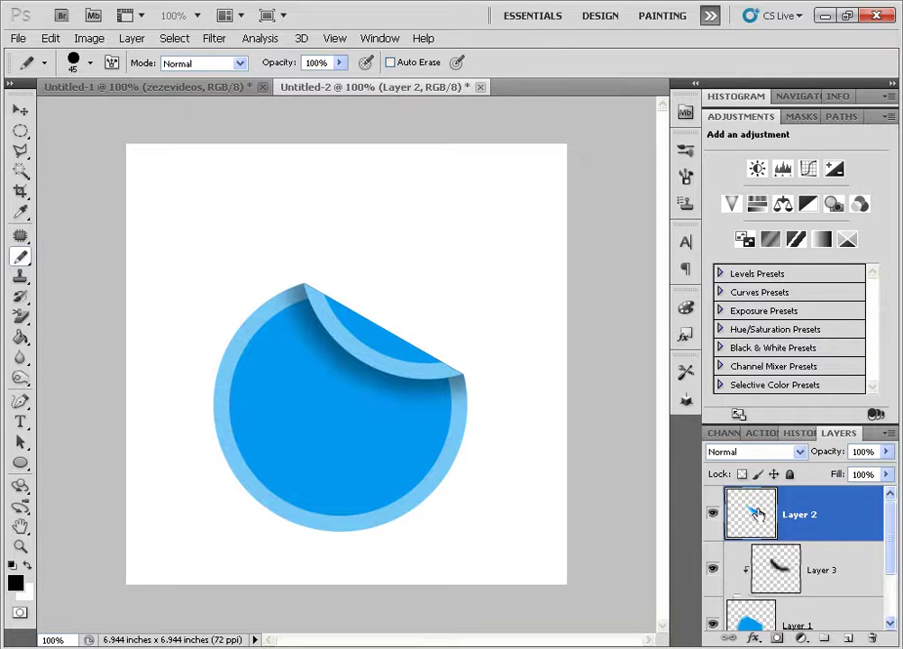
# Step: Zoom in on the curl's diagonal edge, deselect to clear the dark outline, and return to 100%
pyautogui.press('v')
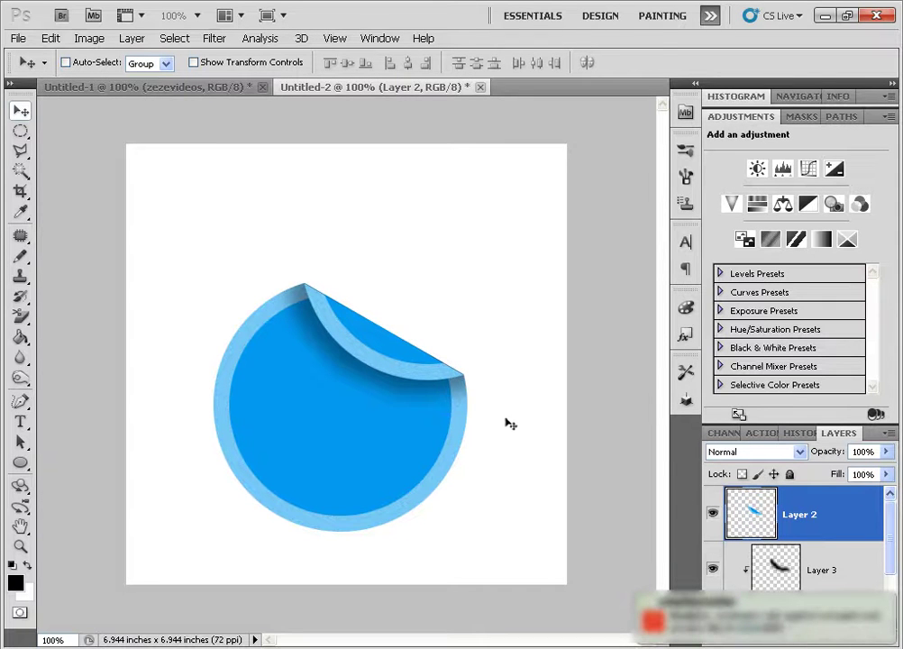
pyautogui.hotkey('ctrl', '+')
pyautogui.hotkey('ctrl', '+')
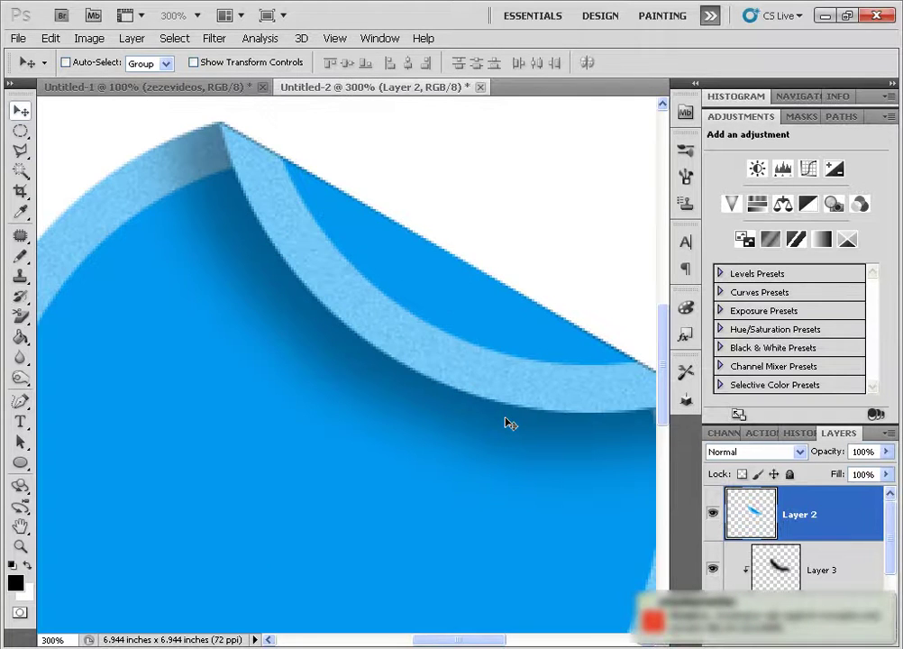
pyautogui.moveTo(383, 258); pyautogui.dragTo(342, 293)
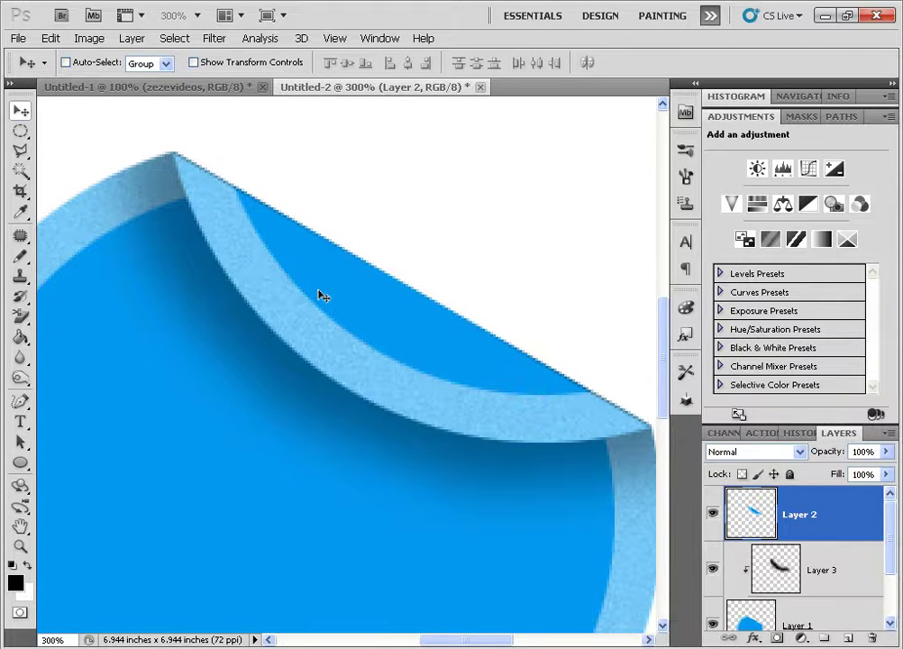
pyautogui.hotkey('ctrl', 'd')
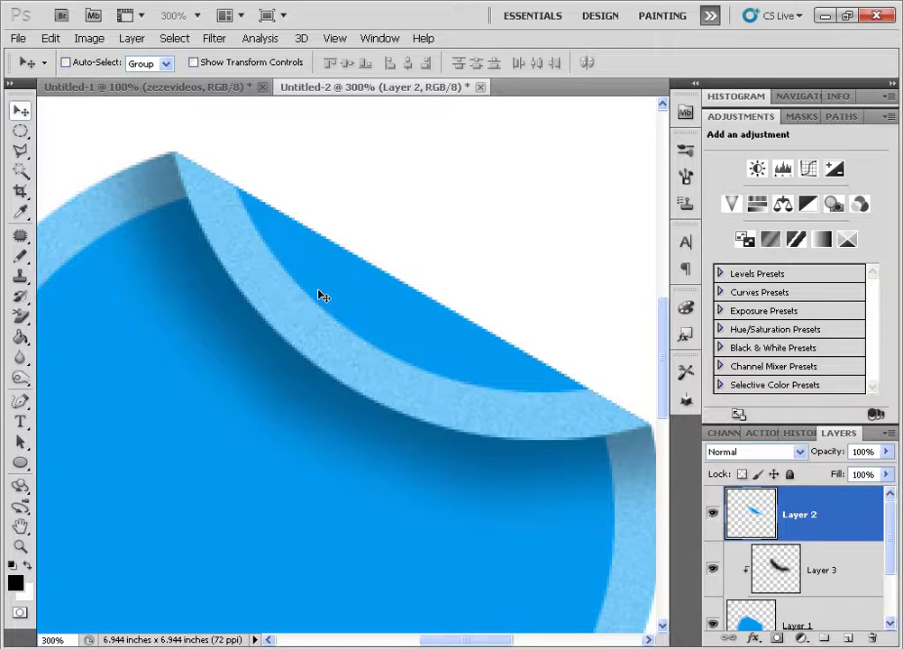
pyautogui.hotkey('ctrl', '1')
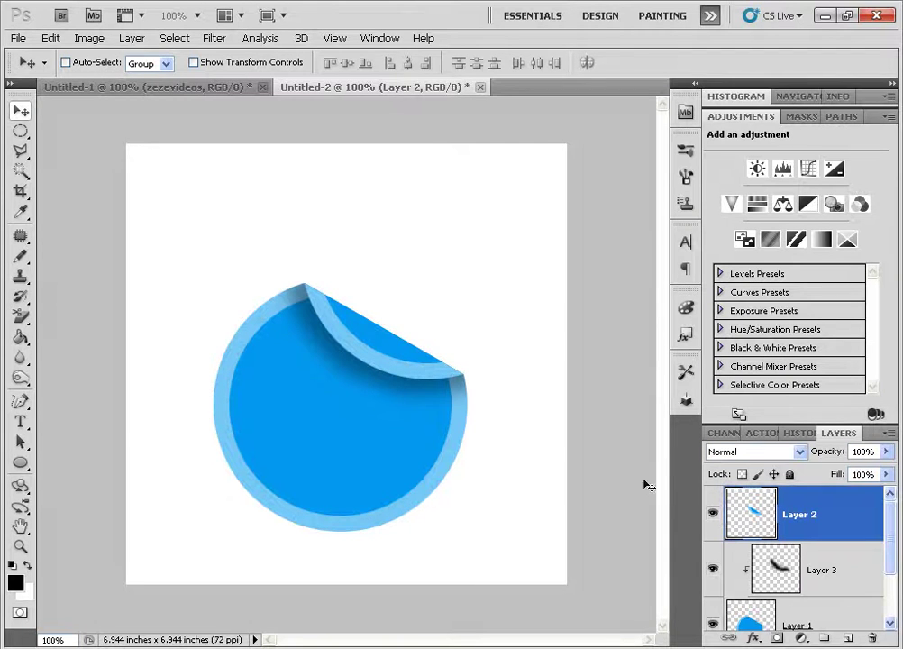
# Step: Add a text layer reading 'zezevideos' across the middle of the sticker
pyautogui.press('t')
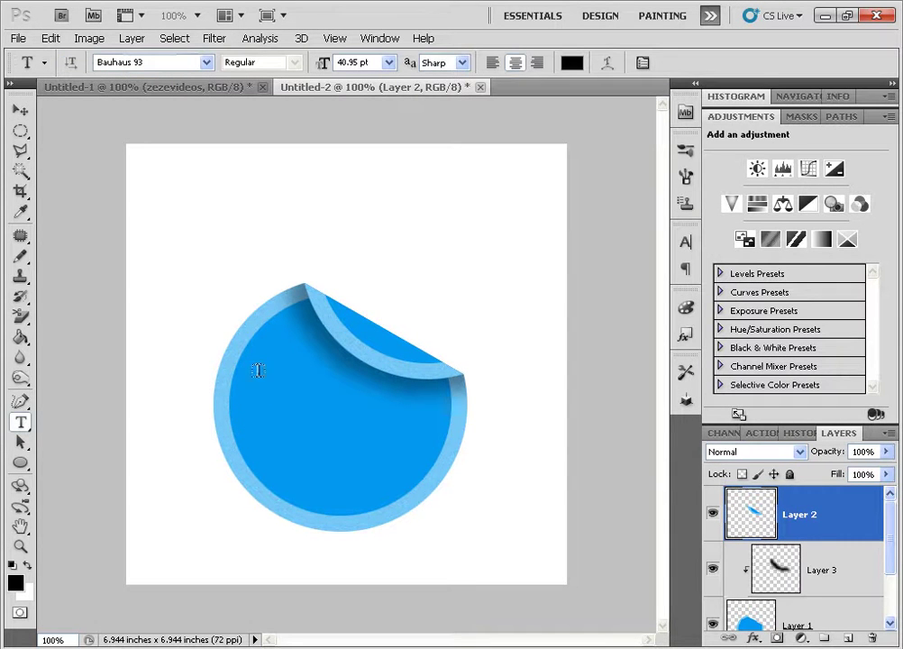
pyautogui.moveTo(417, 448); pyautogui.dragTo(421, 427)
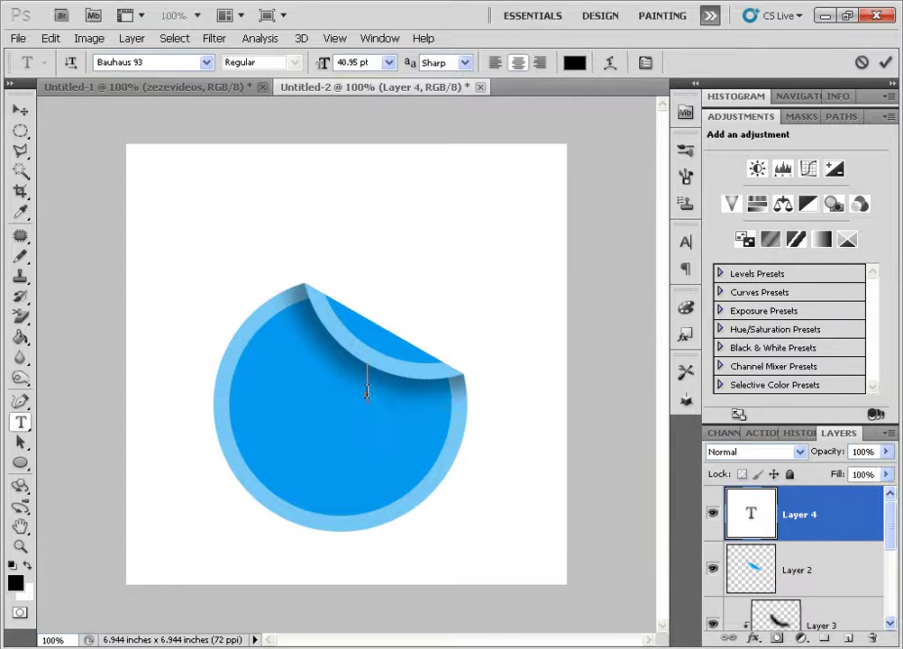
pyautogui.click(368, 391)
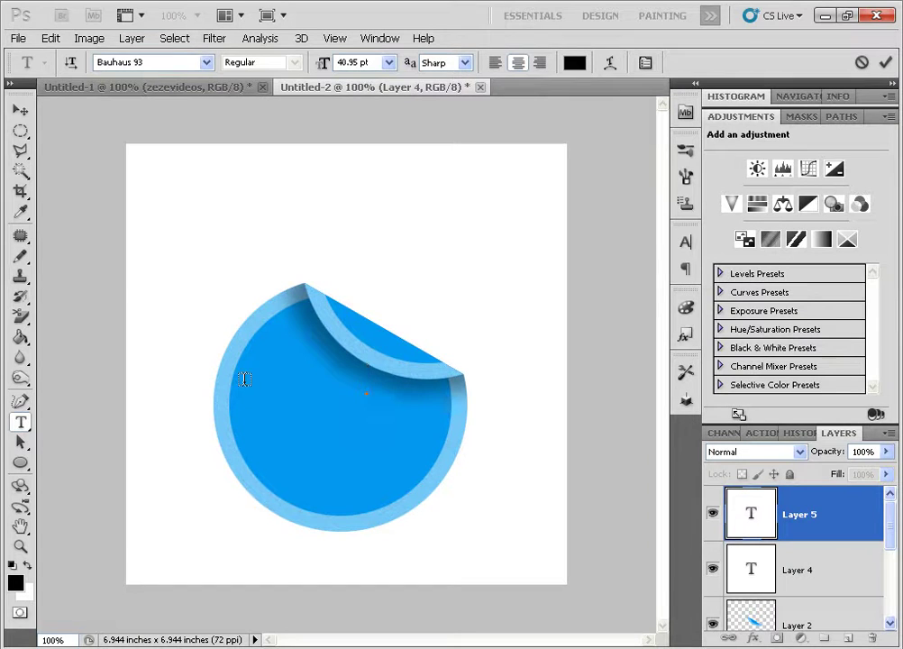
pyautogui.write('zezev')
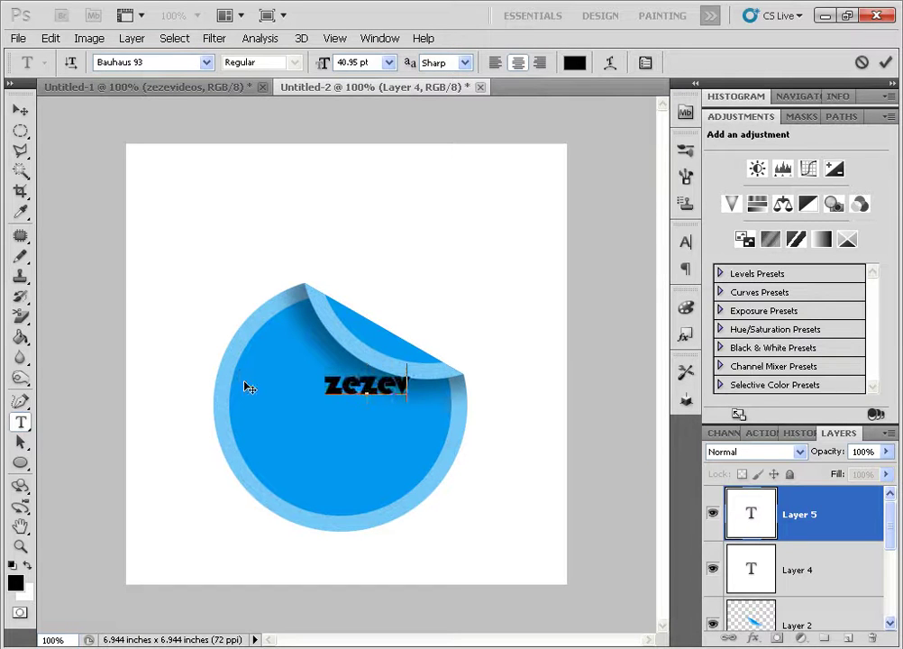
pyautogui.write('ideos')
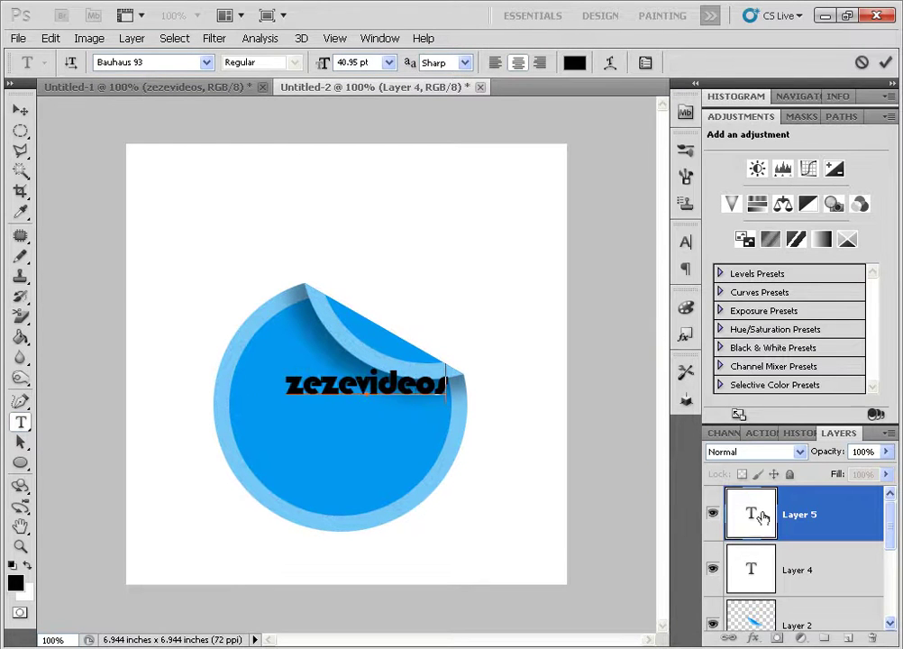
# Step: Colour the zezevideos text white (ffffff)
pyautogui.doubleClick(762, 517)
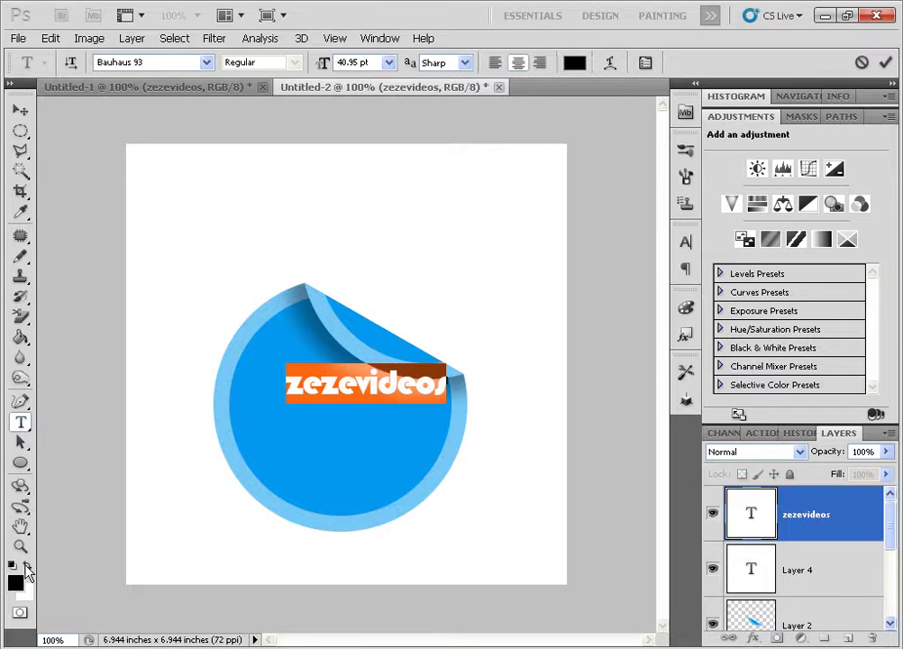
pyautogui.click(574, 62)
pyautogui.moveTo(529, 117); pyautogui.dragTo(478, 41)
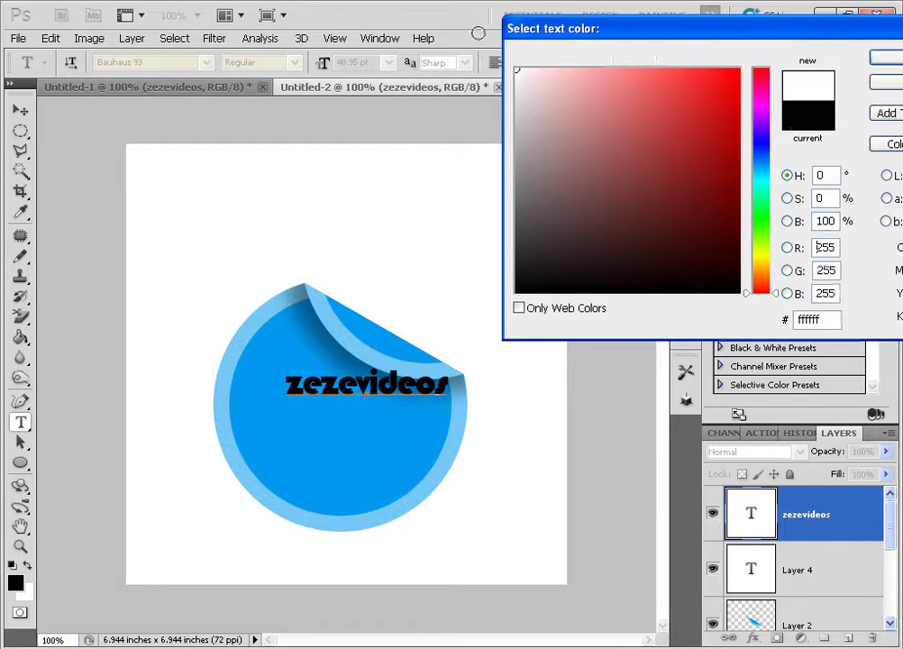
pyautogui.click(883, 57)
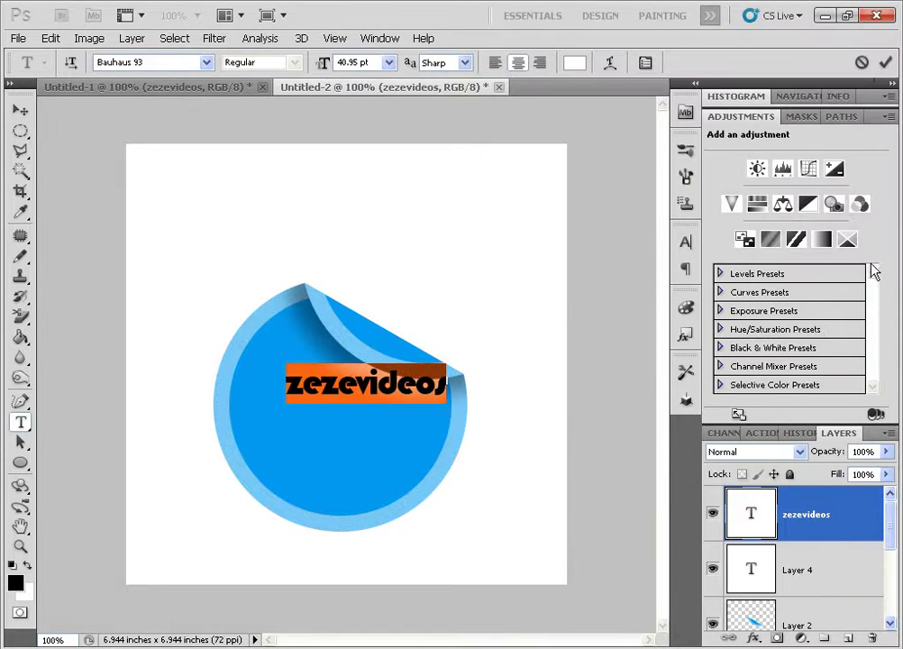
# Step: Commit the text and drag it lower so it sits centred on the sticker
pyautogui.click(885, 62)
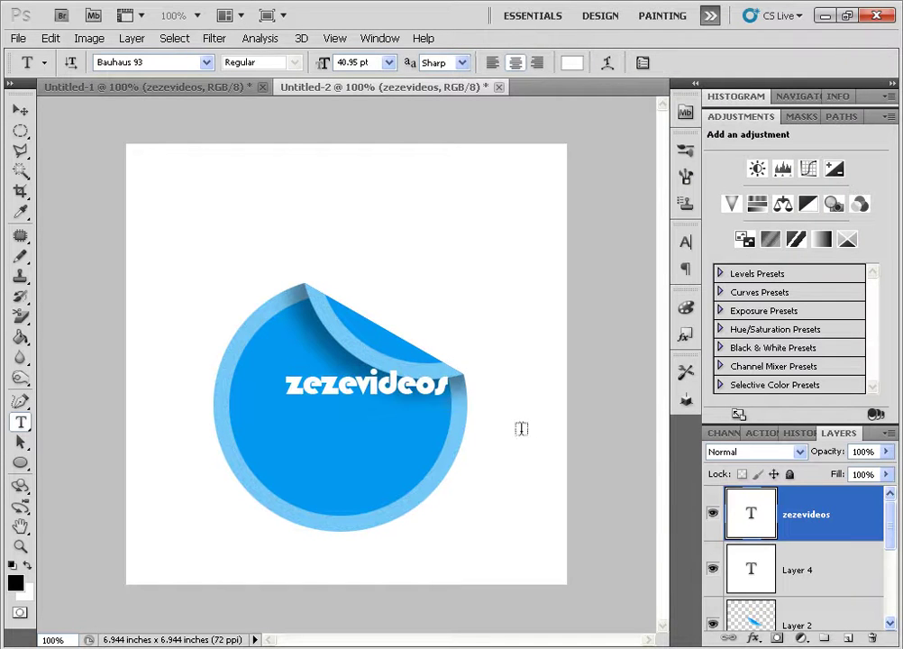
pyautogui.click(20, 109)
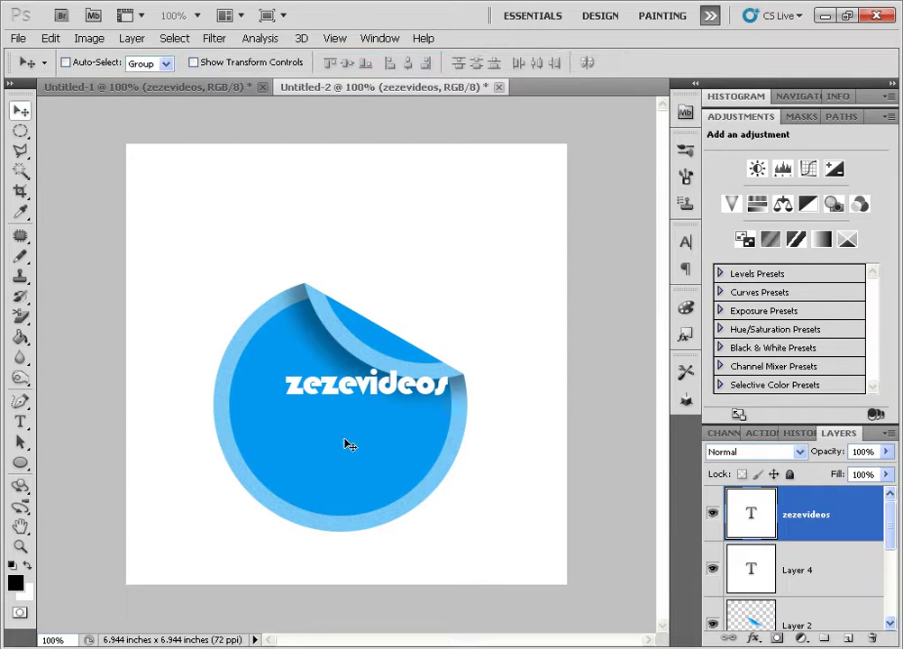
pyautogui.moveTo(349, 431); pyautogui.dragTo(324, 464)
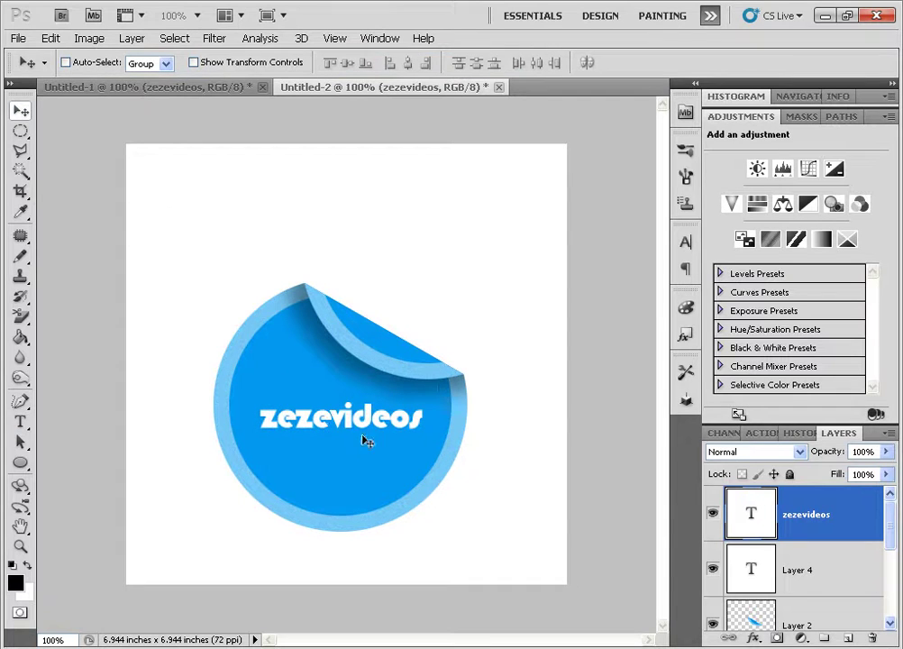
pyautogui.moveTo(363, 429); pyautogui.dragTo(365, 431)
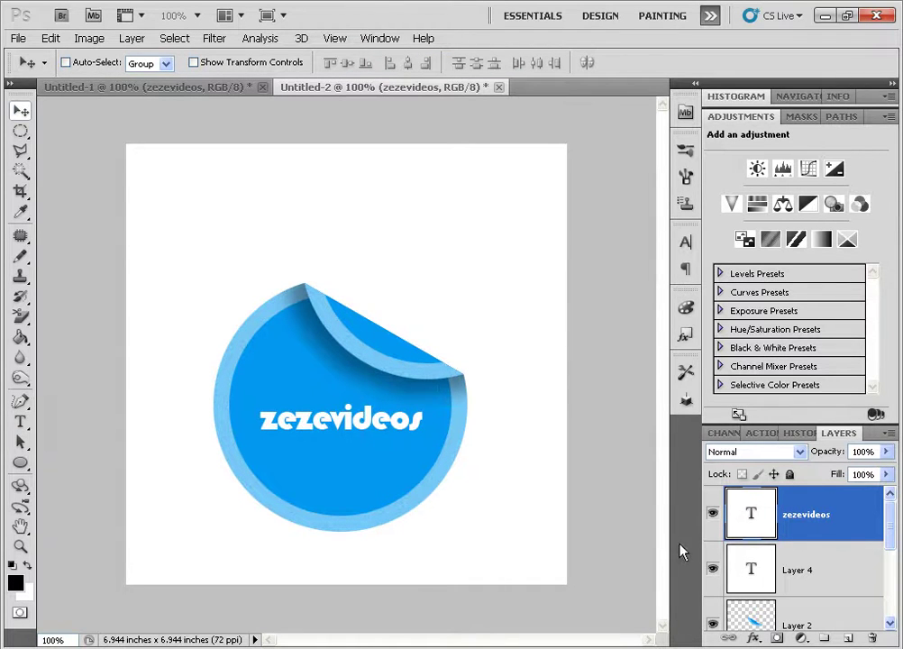
# Step: Check the zezevideos Character settings (-40 tracking), commit, and reselect the text layer
pyautogui.doubleClick(736, 516)
pyautogui.click(405, 418)
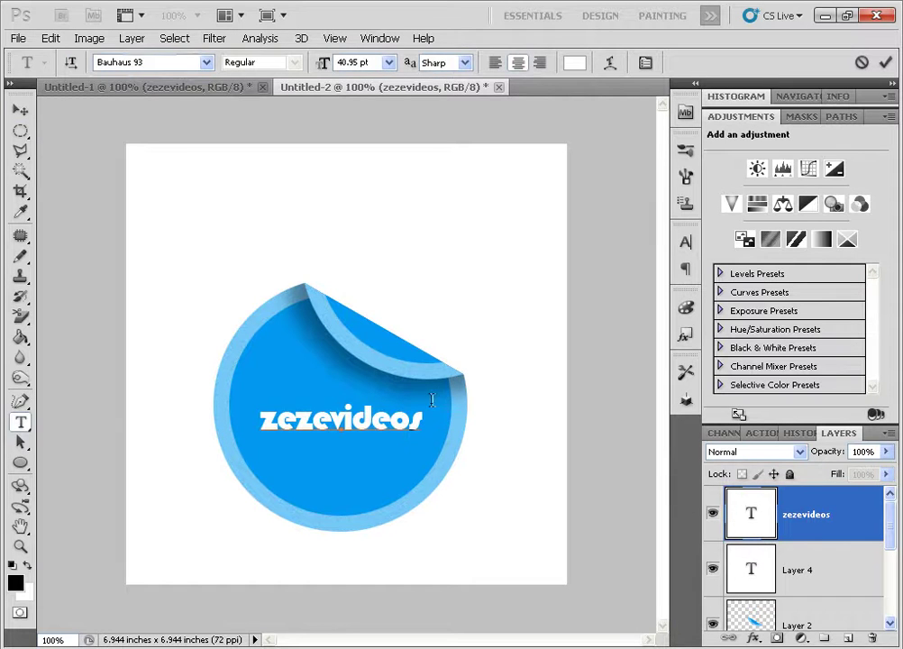
pyautogui.doubleClick(753, 510)
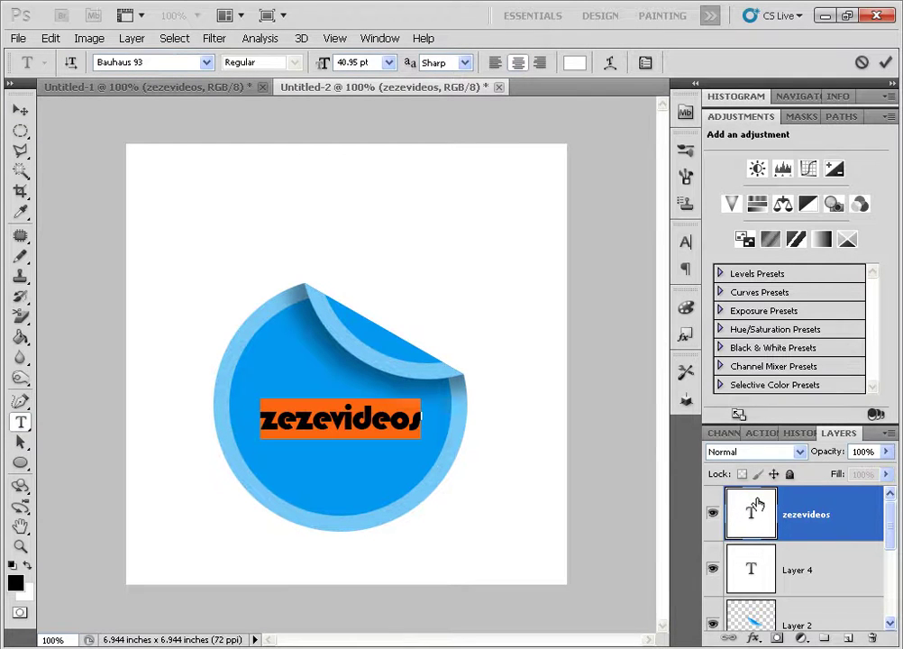
pyautogui.click(686, 241)
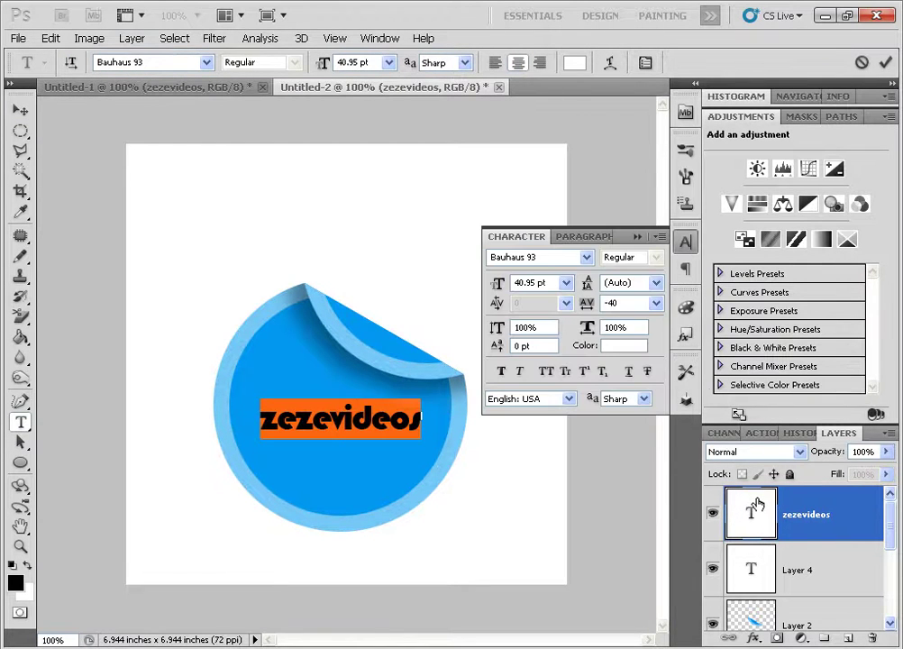
pyautogui.click(638, 236)
pyautogui.hotkey('ctrl', 'Return')
pyautogui.press('v')
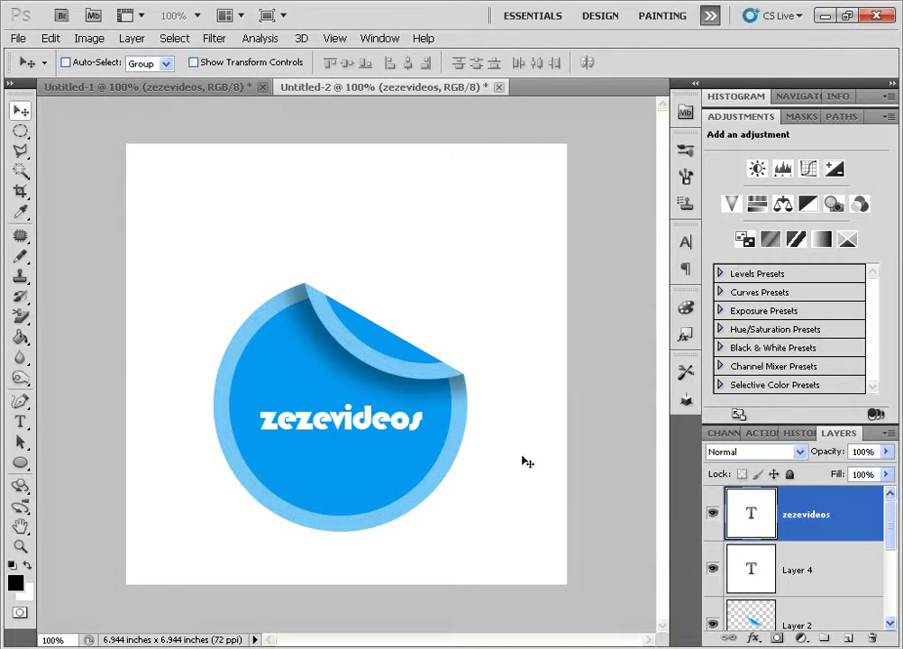
pyautogui.click(807, 552)
pyautogui.click(754, 516)
# Step: Rotate the zezevideos text about 26.74° clockwise with Free Transform and apply it
pyautogui.hotkey('ctrl', 't')
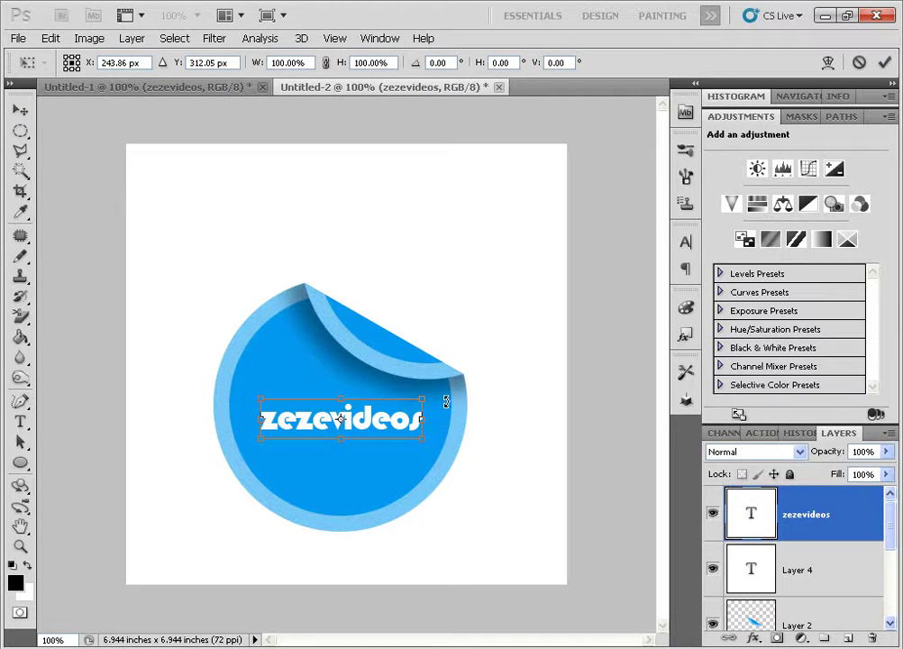
pyautogui.moveTo(428, 384); pyautogui.dragTo(422, 431)
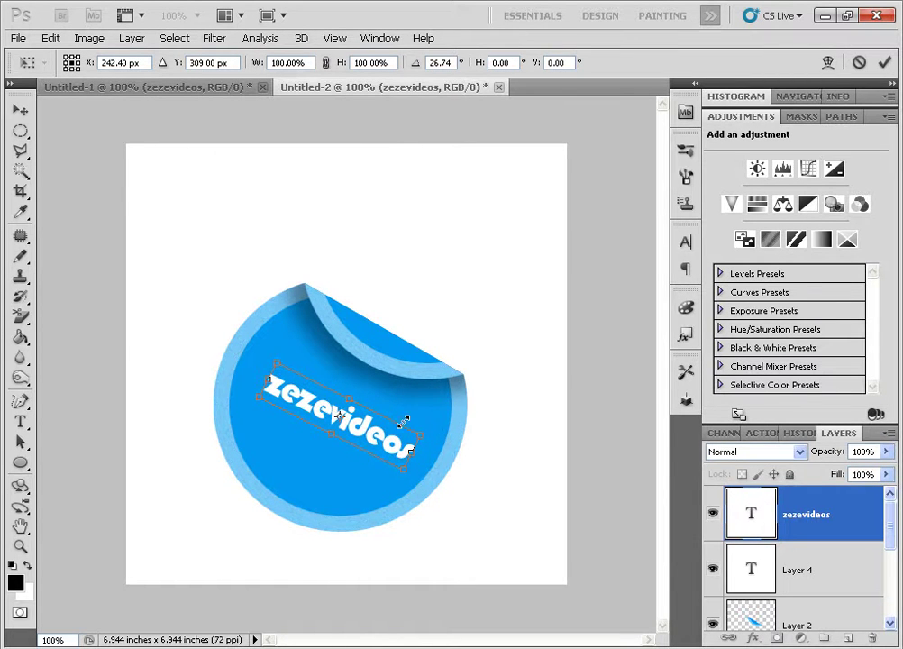
pyautogui.press('Return')
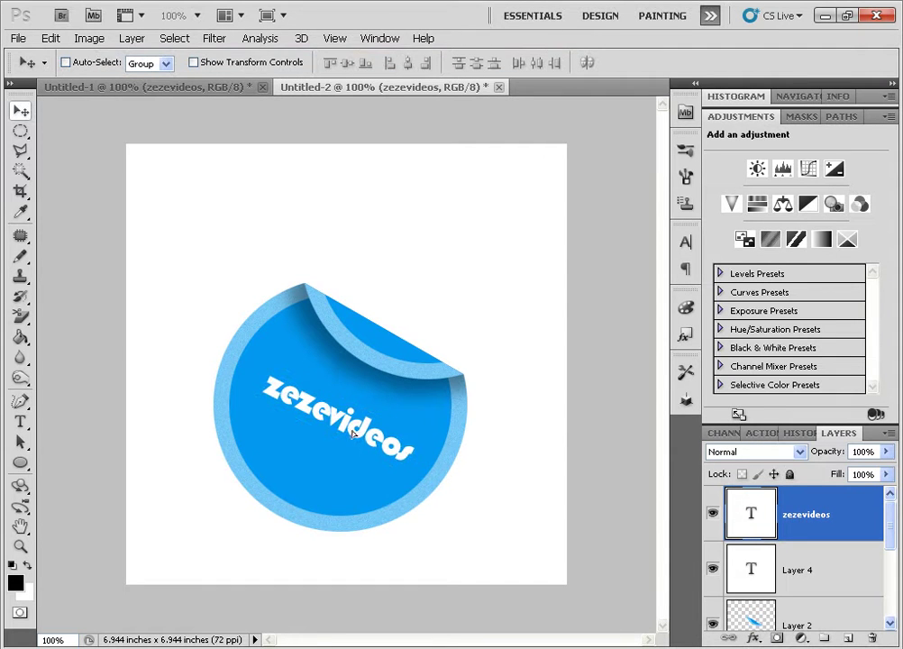